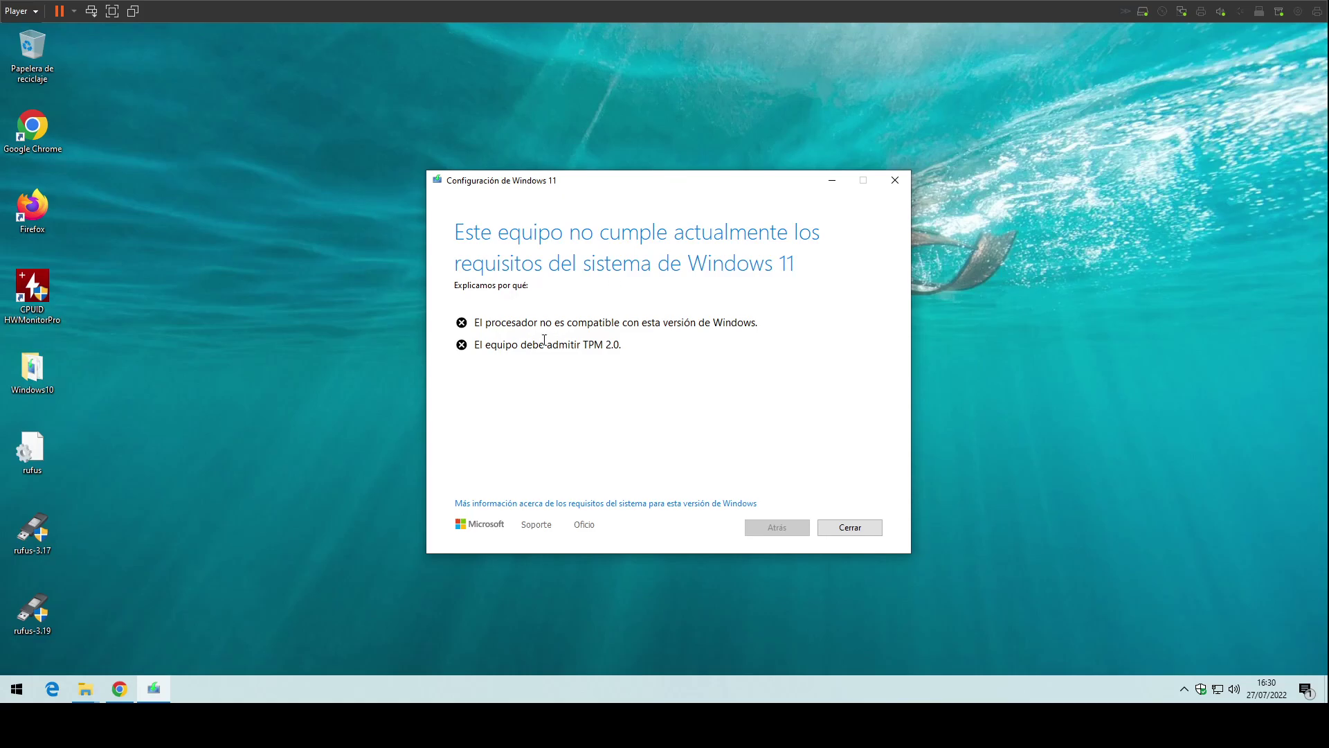
Examine the unmet processor and TPM 2.0 requirements in the Windows 11 setup and close the installer.
left_click_drag(475, 322, 656, 339)
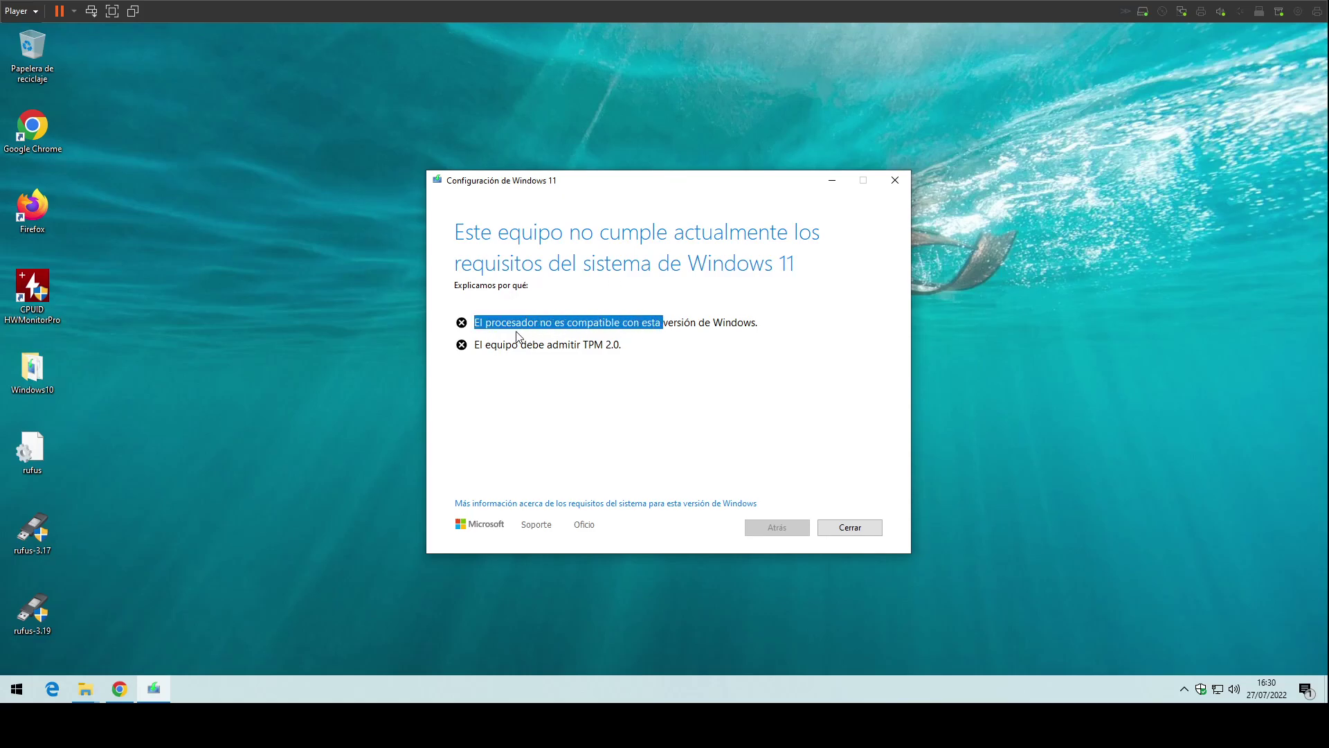
left_click_drag(476, 345, 656, 361)
left_click(656, 361)
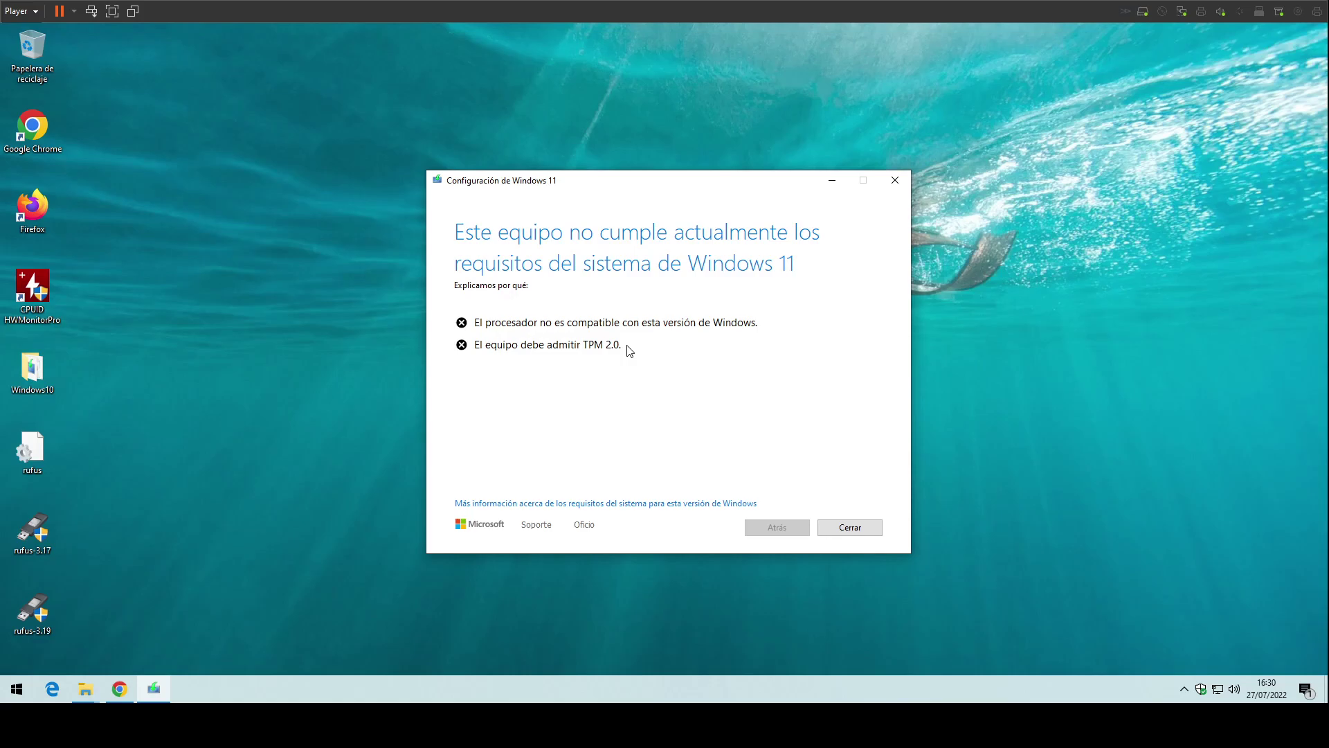
left_click_drag(475, 322, 693, 351)
left_click(693, 352)
left_click(849, 531)
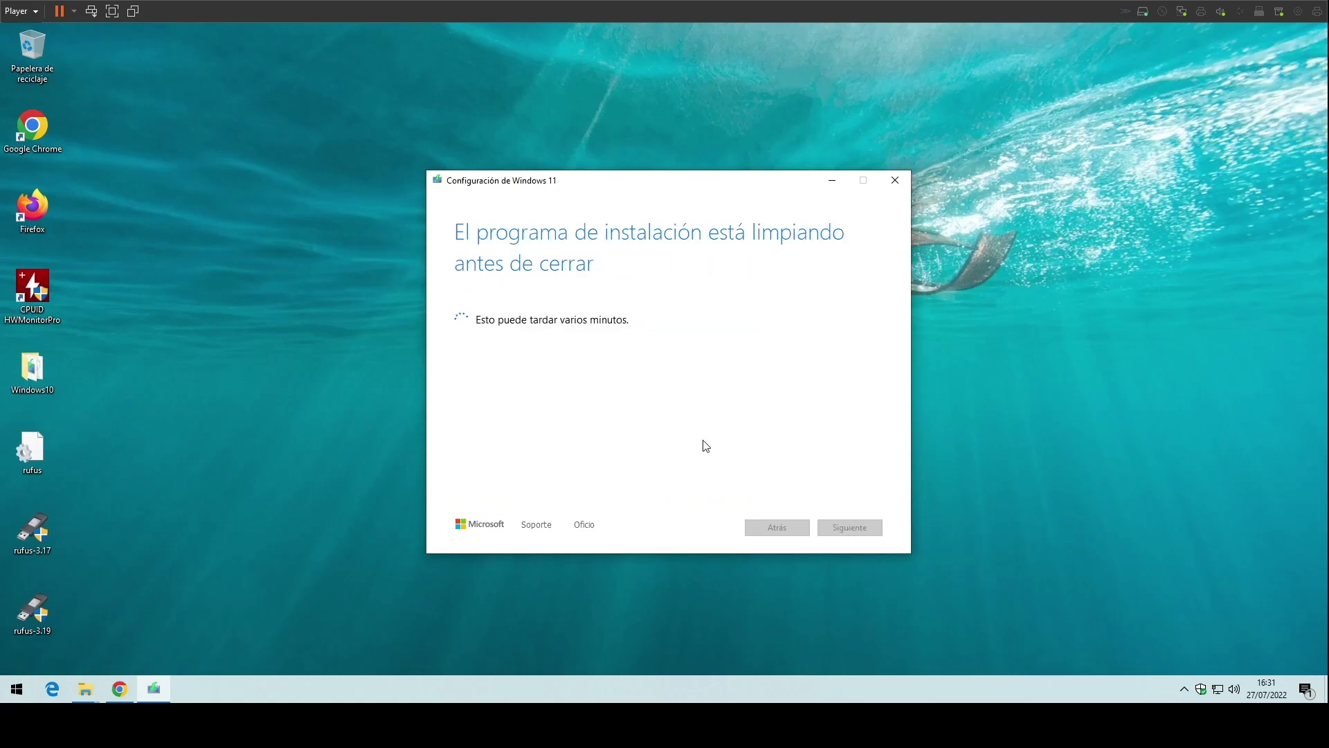
Switch to Chrome and review the PC Health Check section on Microsoft's Windows 11 page.
left_click(120, 689)
left_click(234, 34)
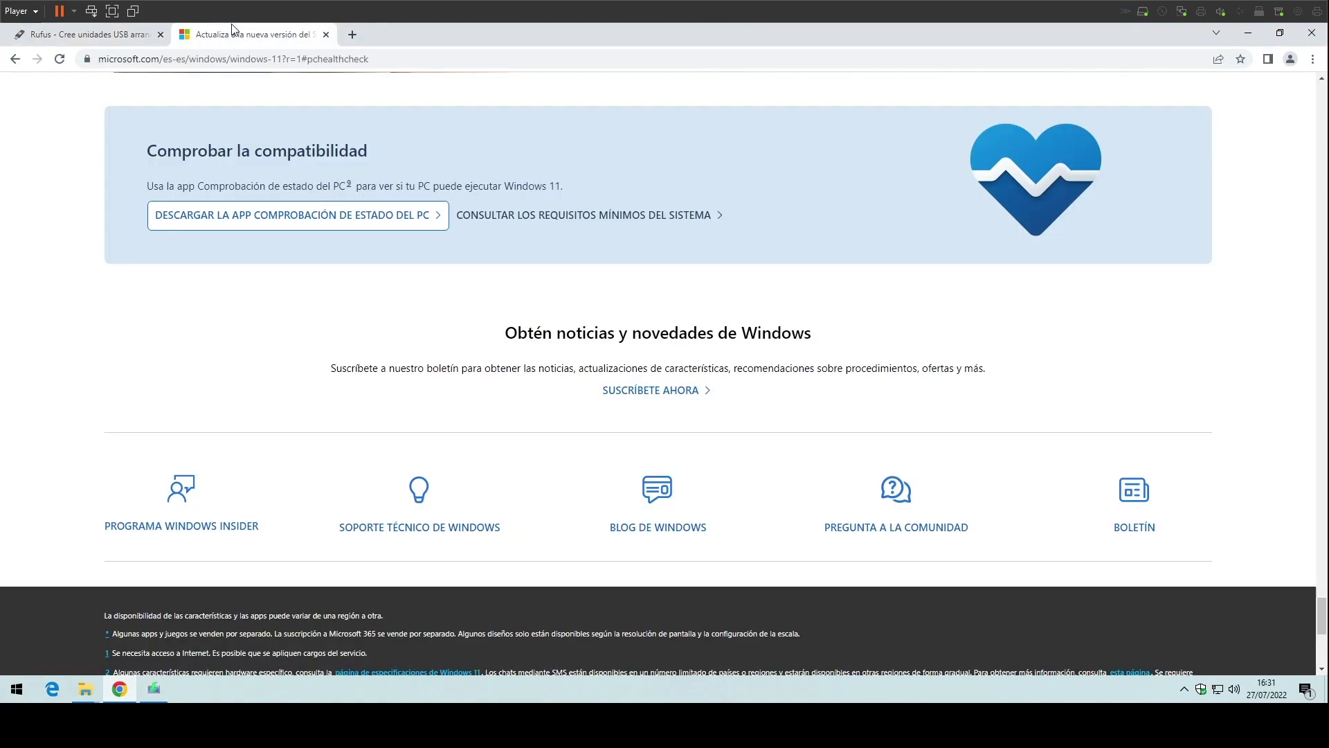
scroll(243, 288, "up", 8)
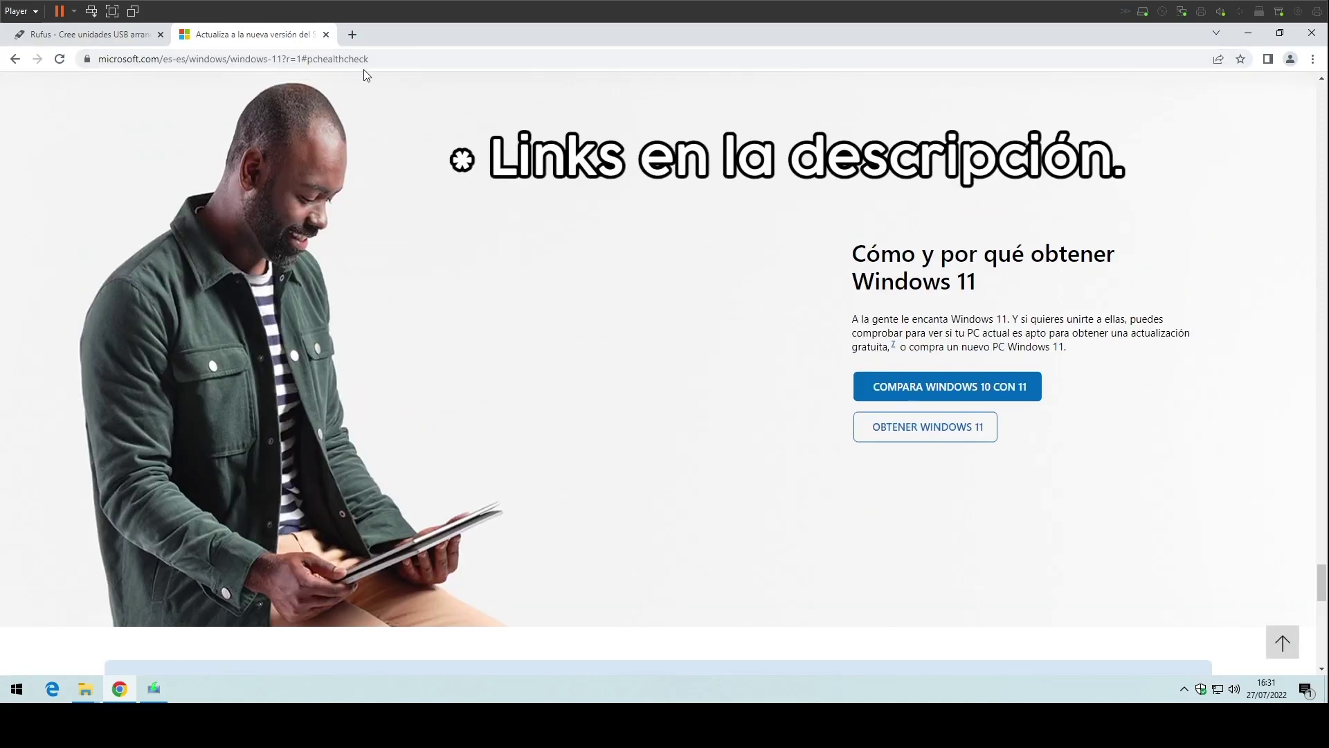
scroll(416, 79, "down", 4)
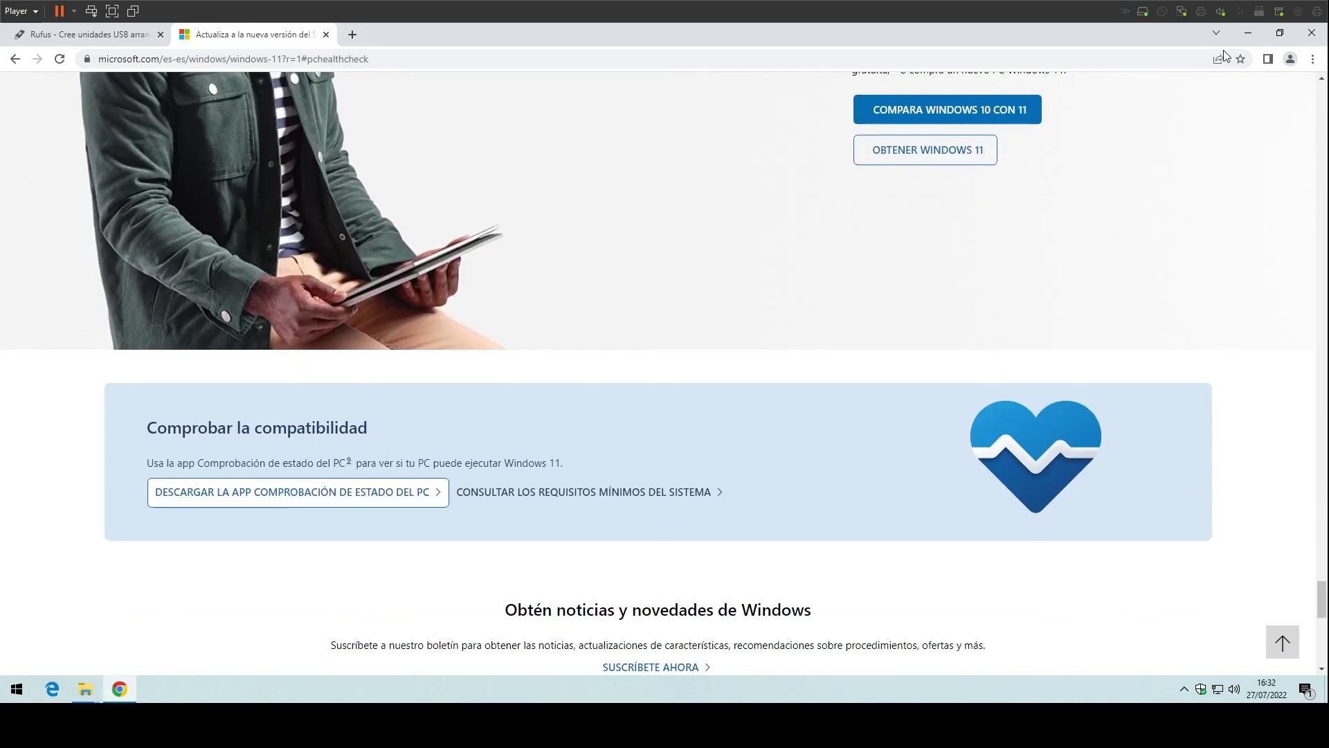
Open the browser's download list and show WindowsPCHealthCheckSetup.msi in its folder.
left_click(1313, 59)
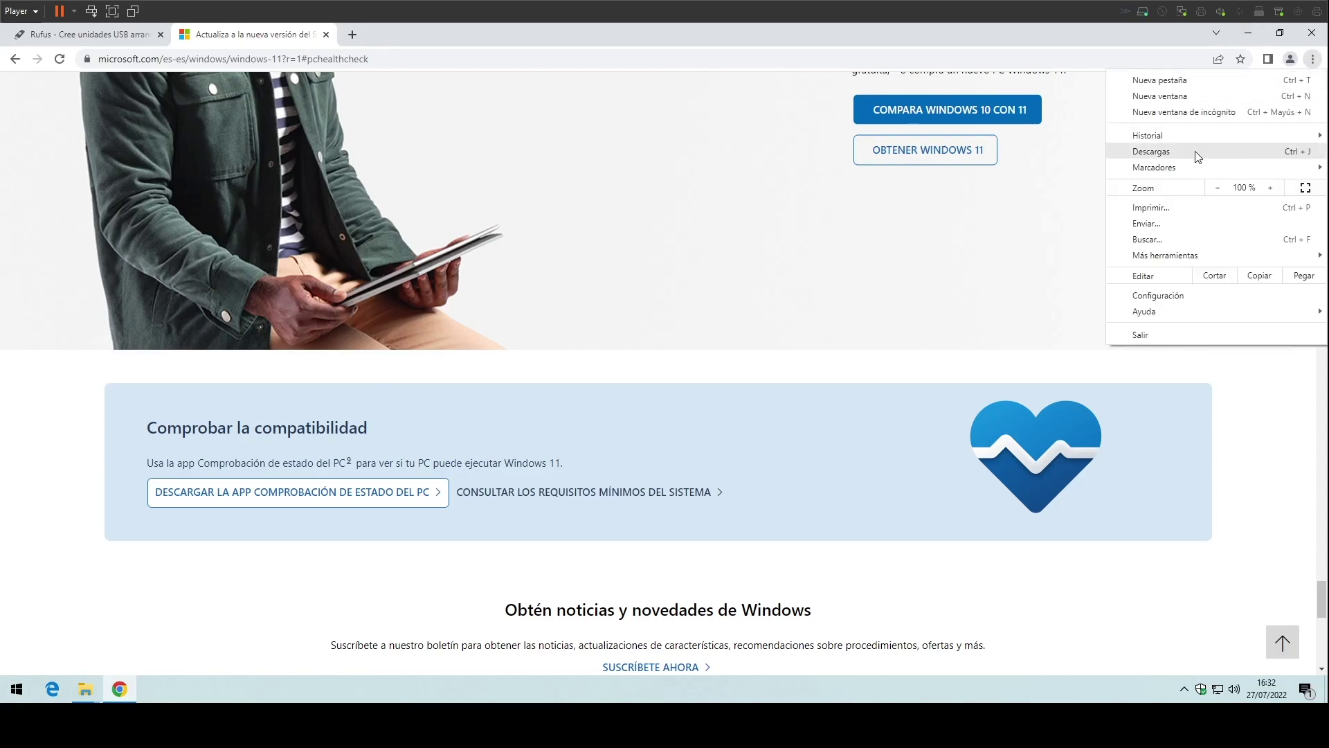
left_click(1151, 154)
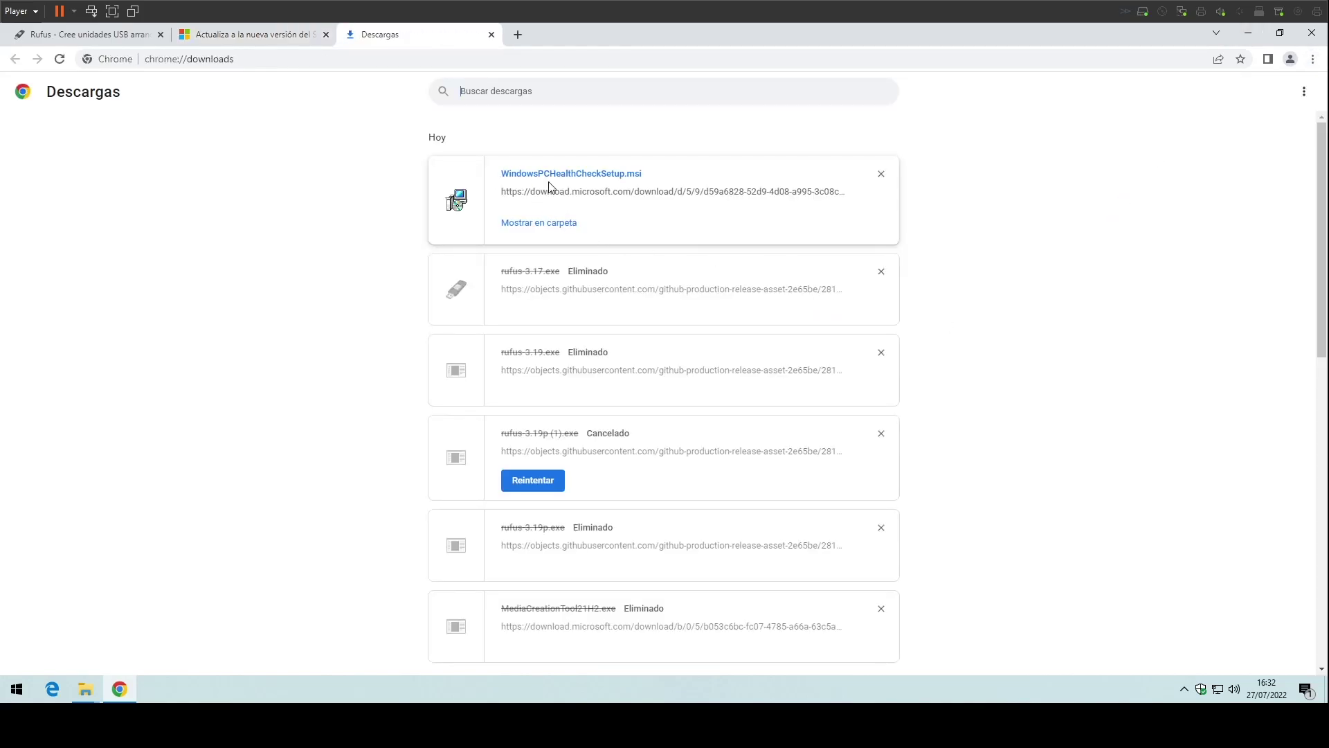
left_click(552, 223)
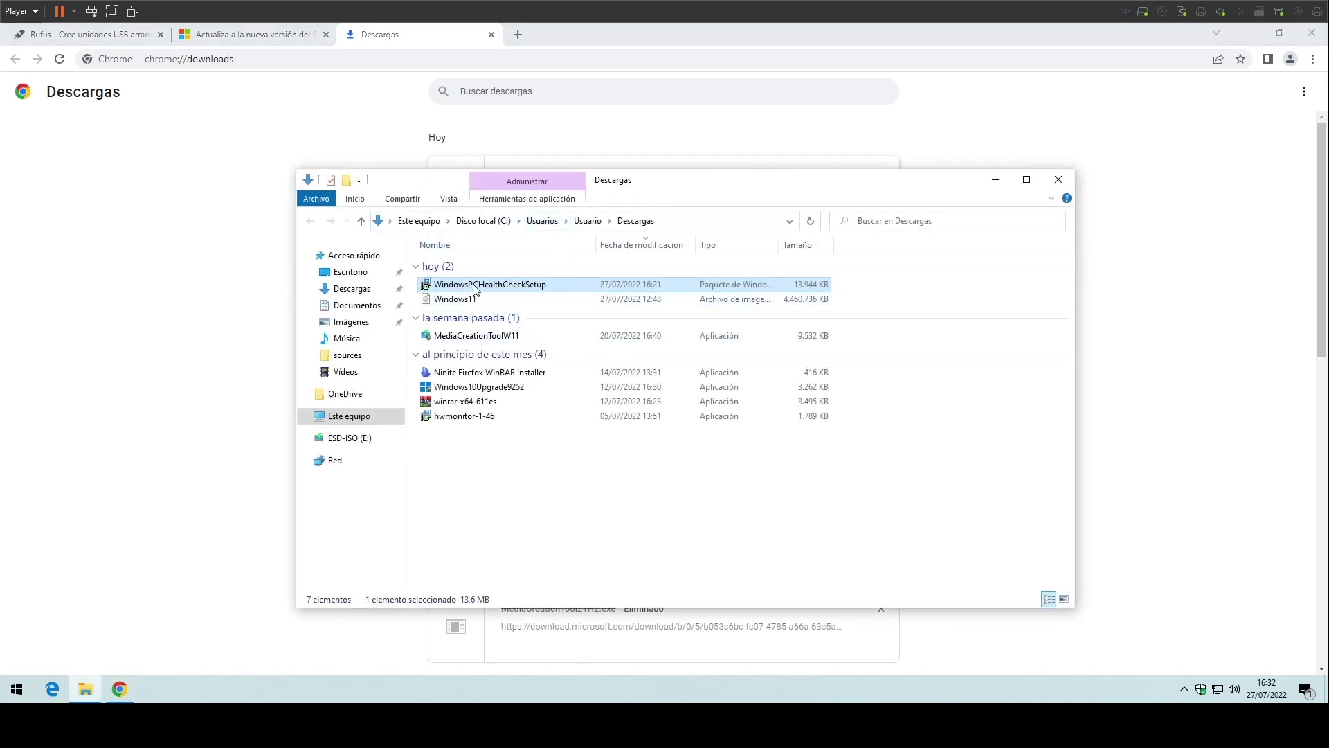
Launch the installed Comprobación de estado del PC app and minimize the browser and the Descargas folder window.
left_click(21, 693)
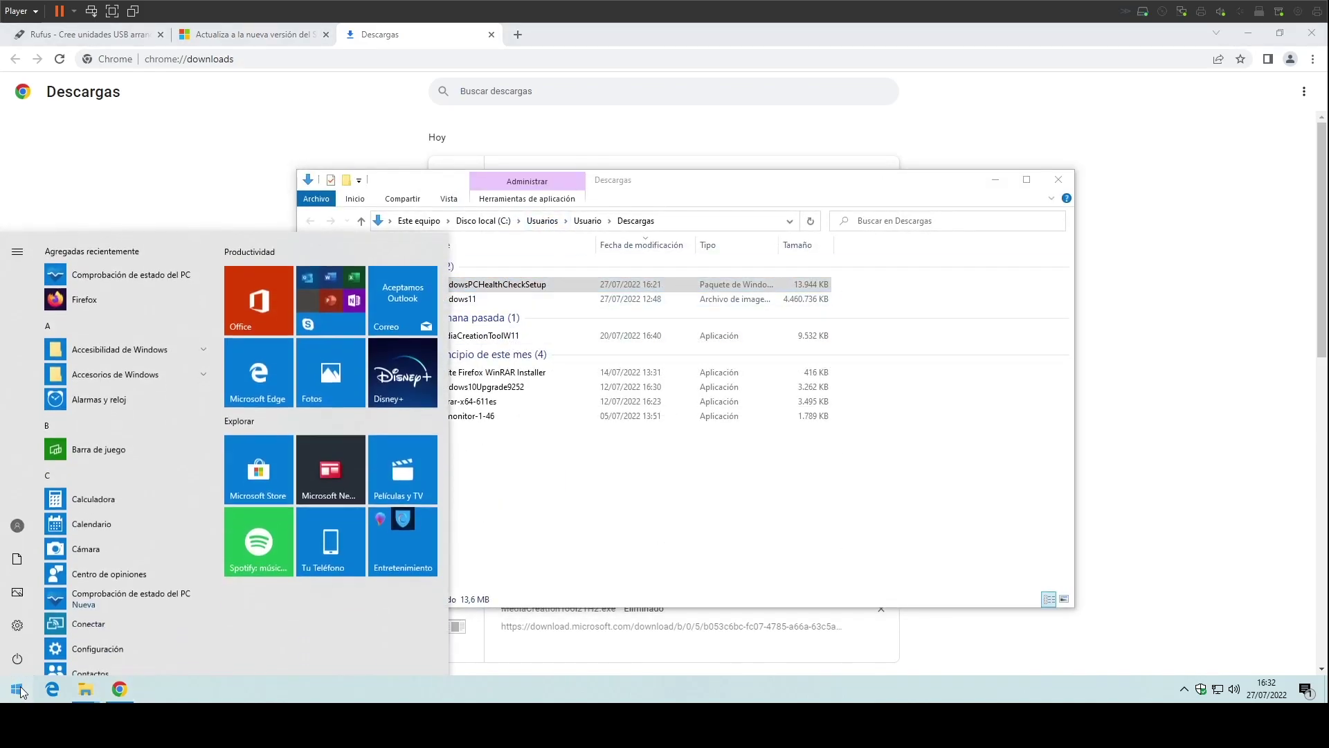
left_click(127, 275)
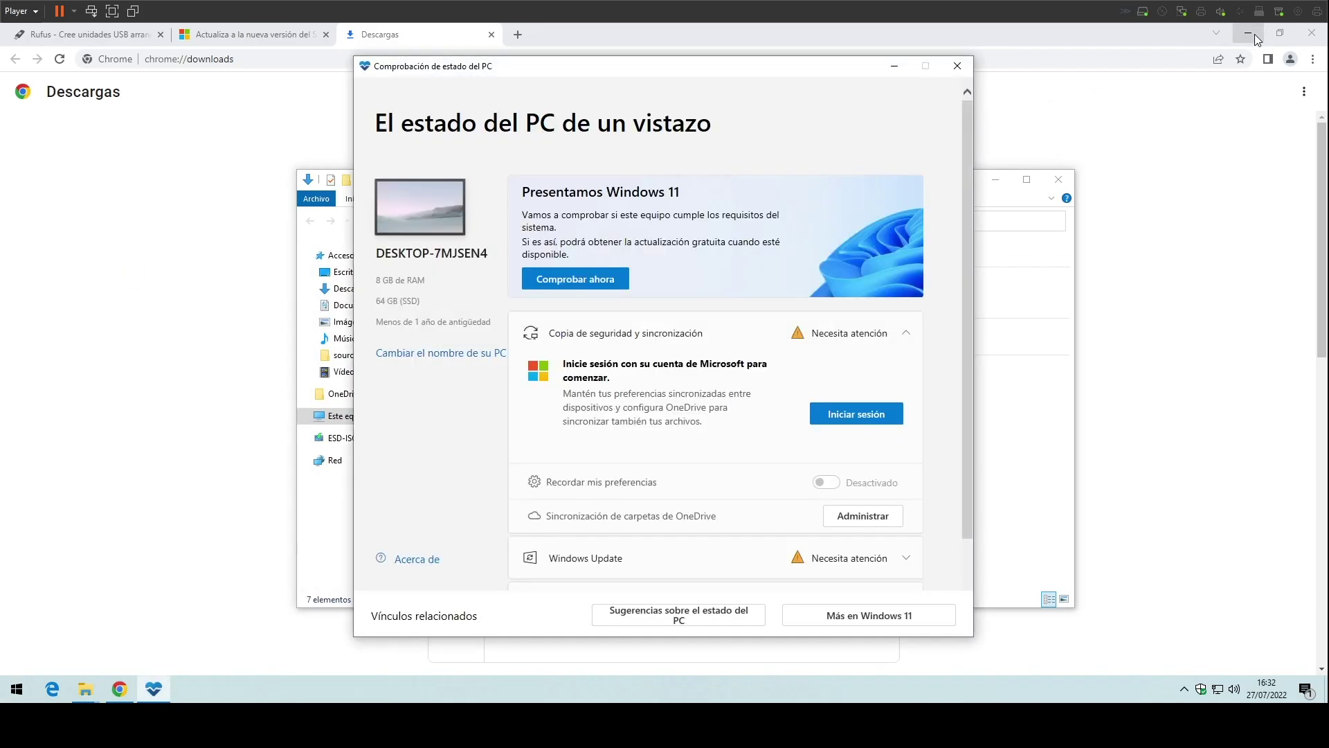
left_click(1248, 34)
left_click(995, 179)
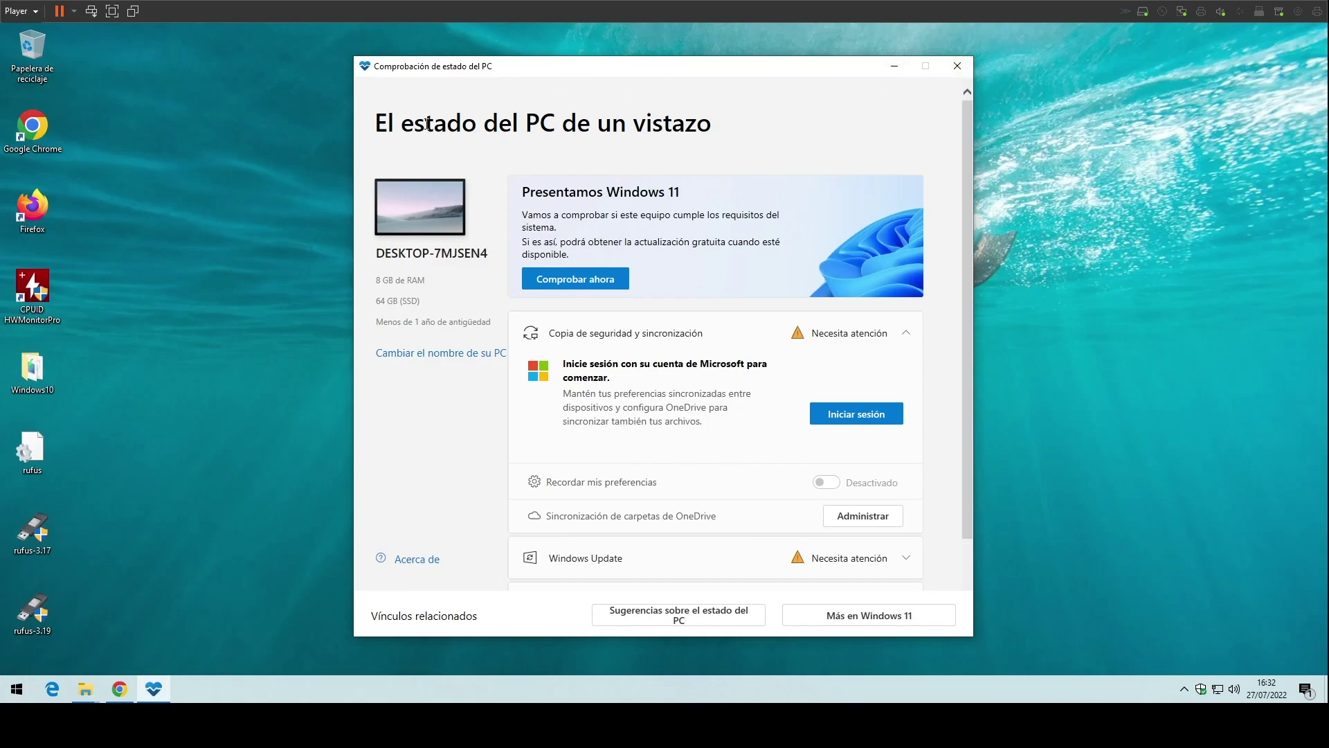
Look over the PC health overview and run the Windows 11 compatibility check.
scroll(609, 418, "down", 2)
scroll(651, 457, "up", 2)
scroll(723, 405, "down", 2)
scroll(662, 362, "up", 2)
left_click(586, 283)
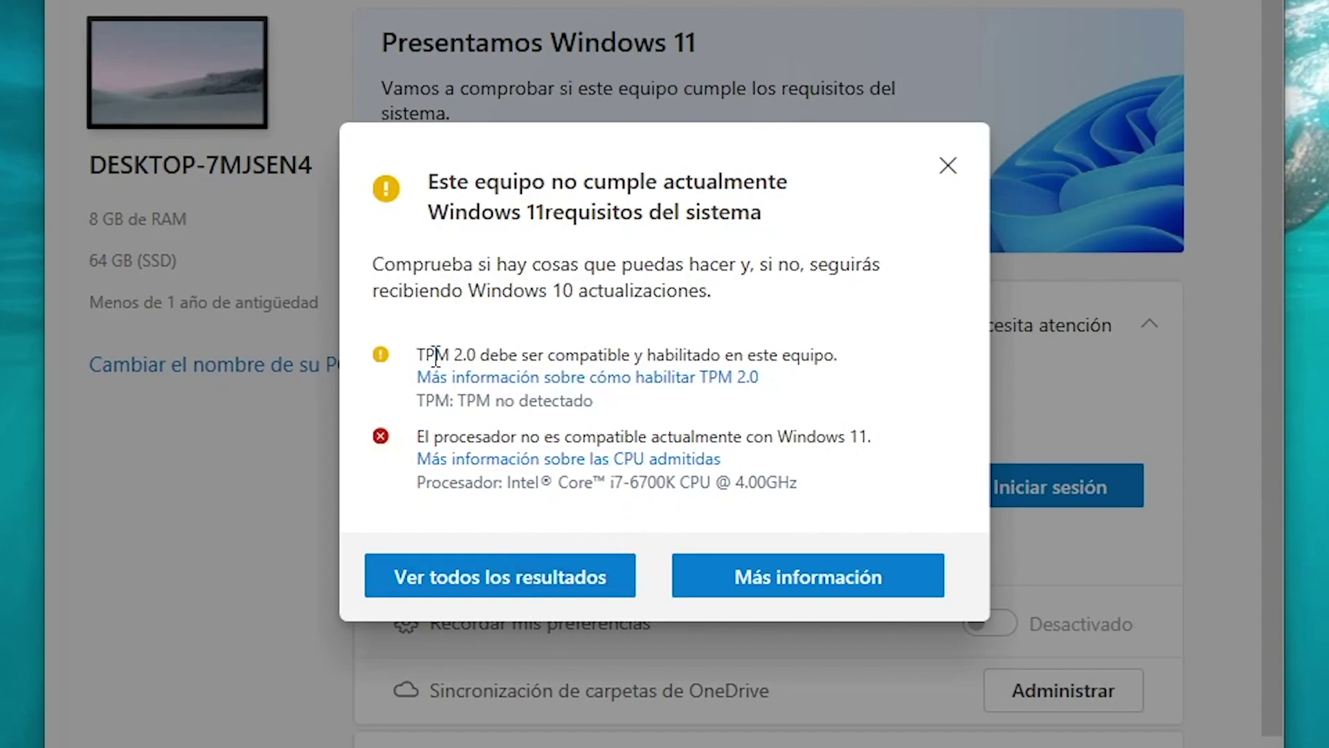
Examine the TPM and processor entries in the compatibility result, and close the result and the health check app.
left_click_drag(417, 400, 564, 405)
left_click_drag(418, 483, 796, 487)
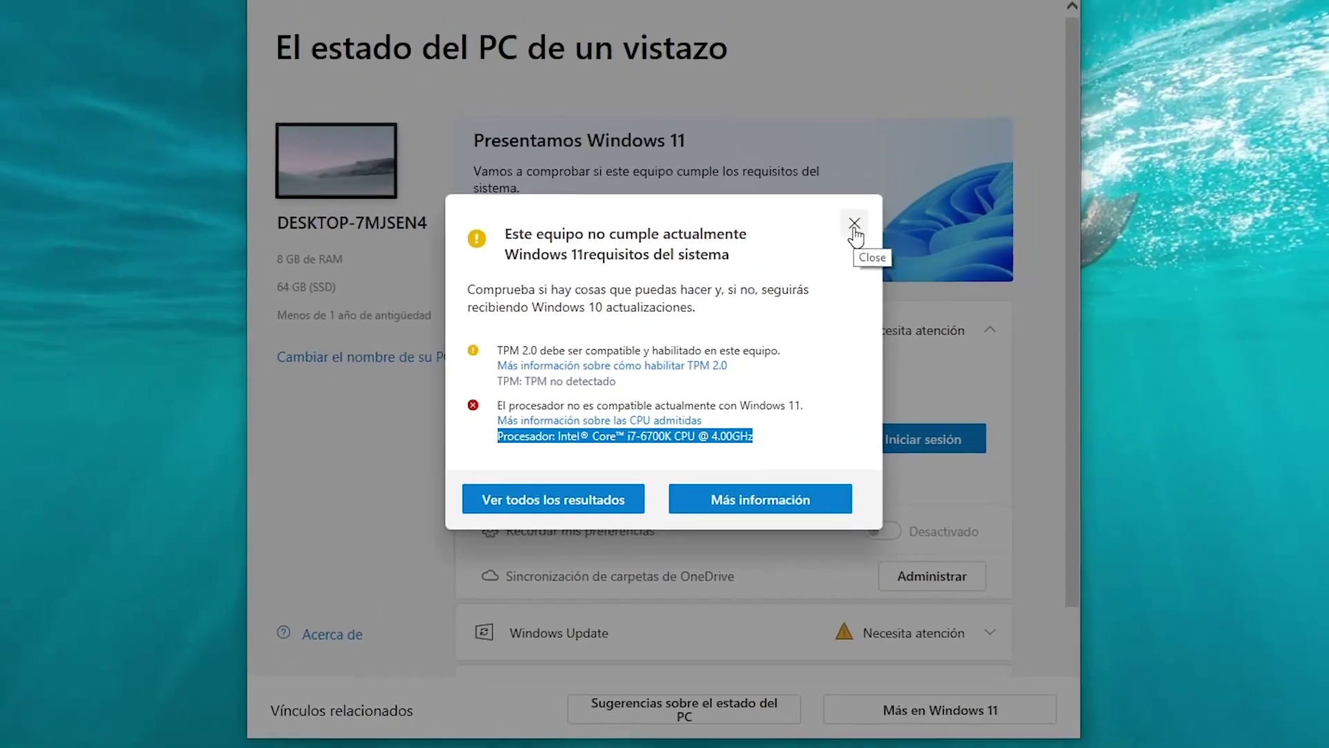
left_click(948, 166)
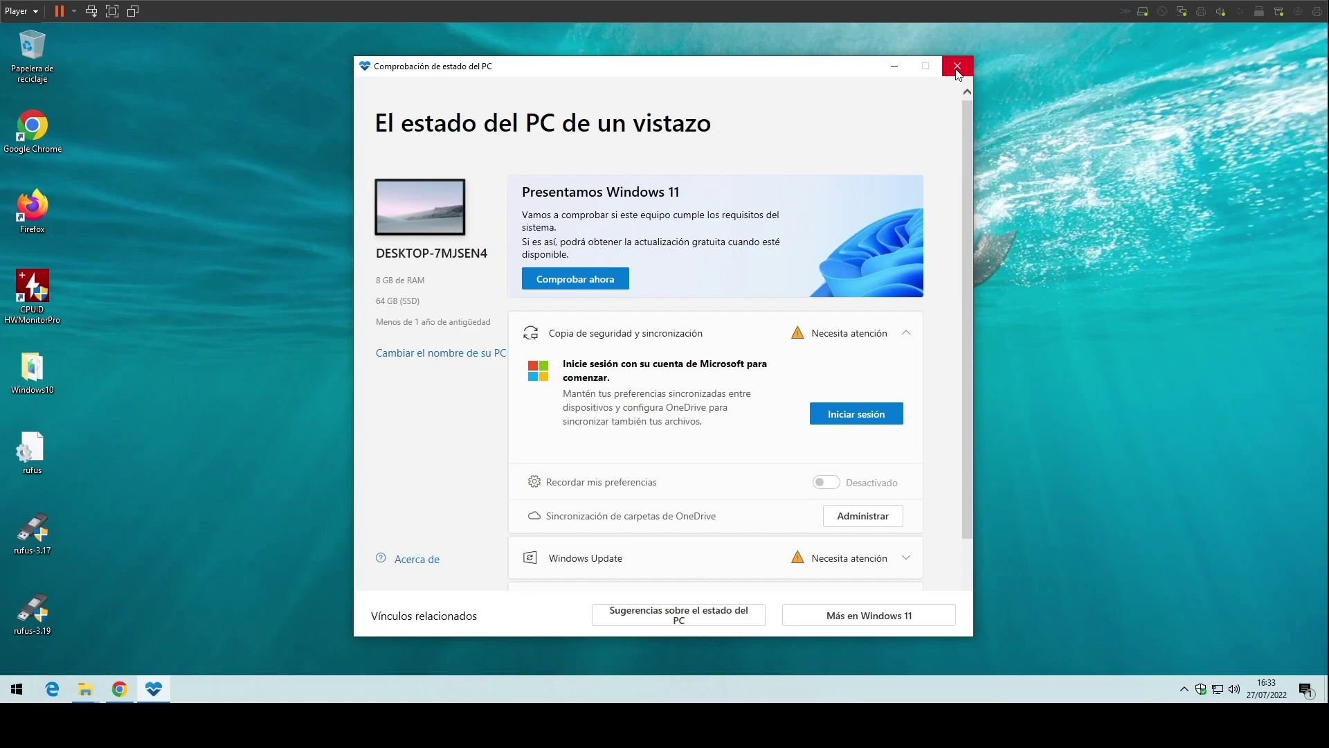
left_click(958, 67)
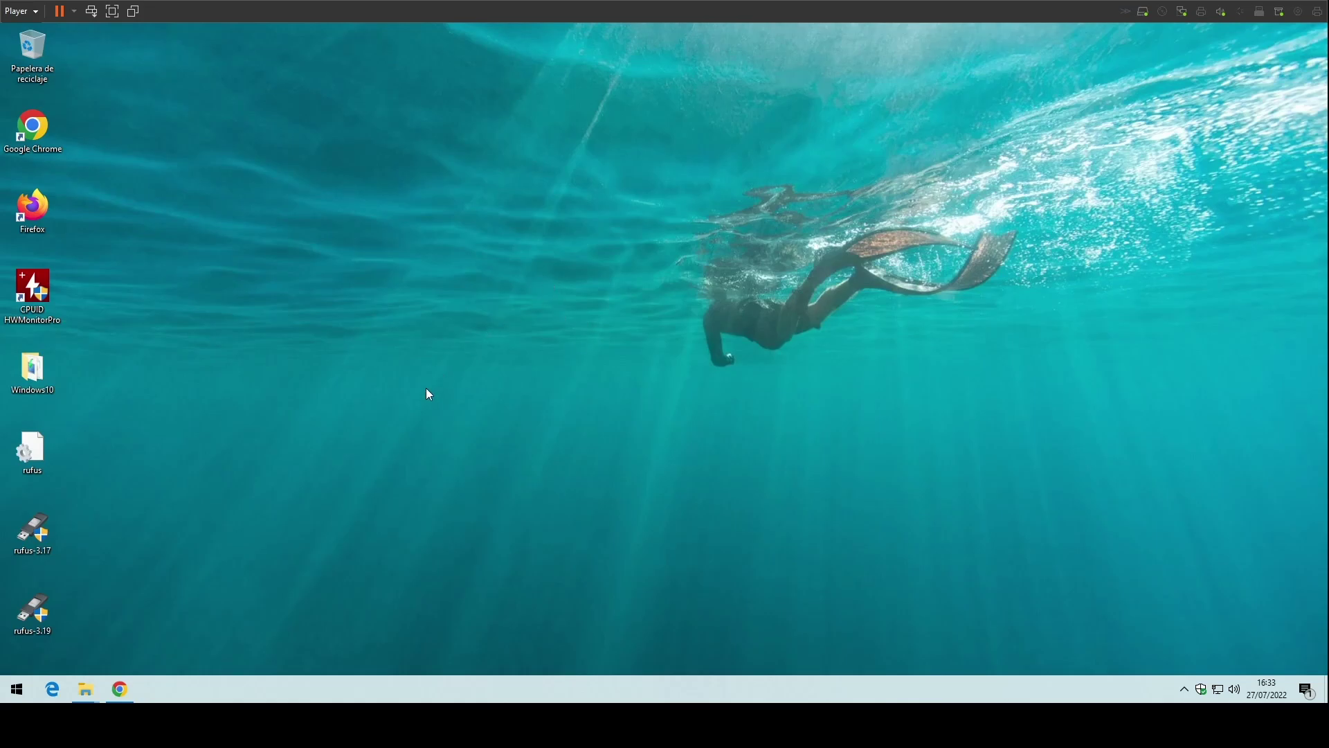
Switch to Chrome and download Rufus 3.19 from the download section of the Rufus website.
left_click(120, 689)
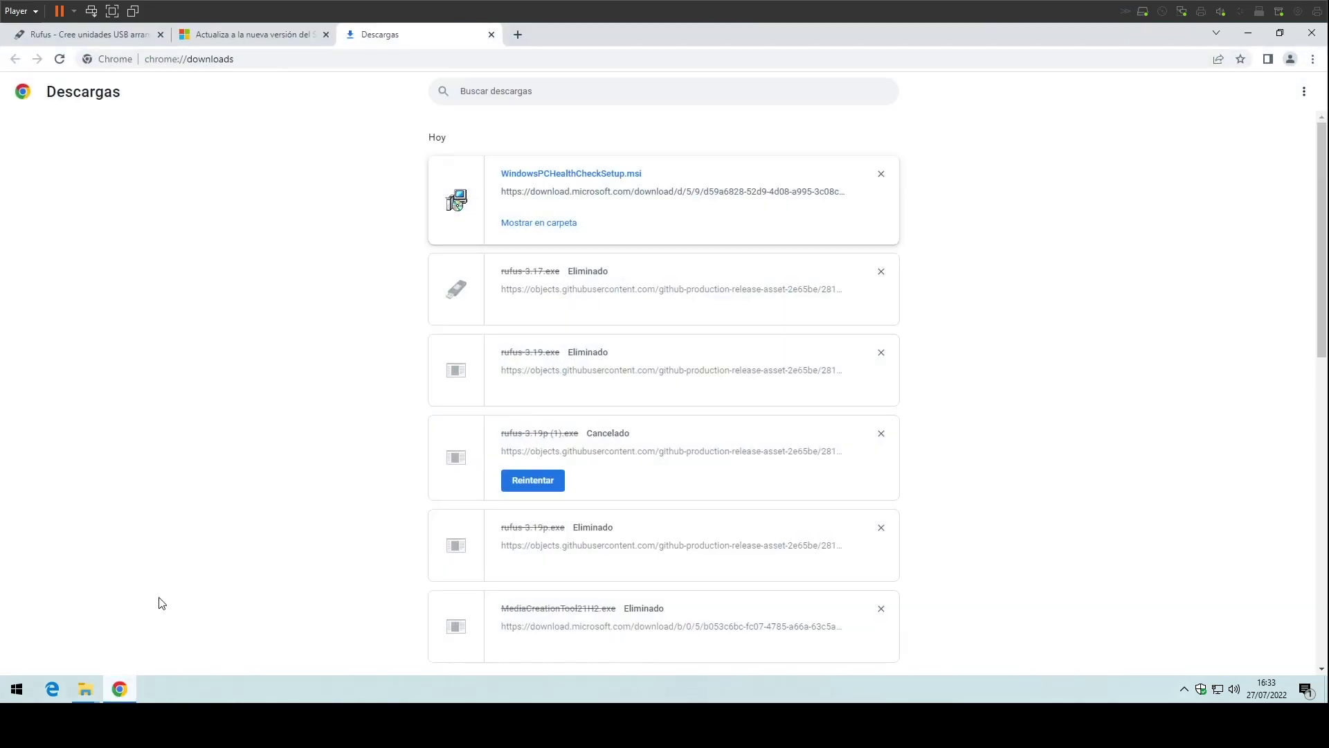
left_click(59, 36)
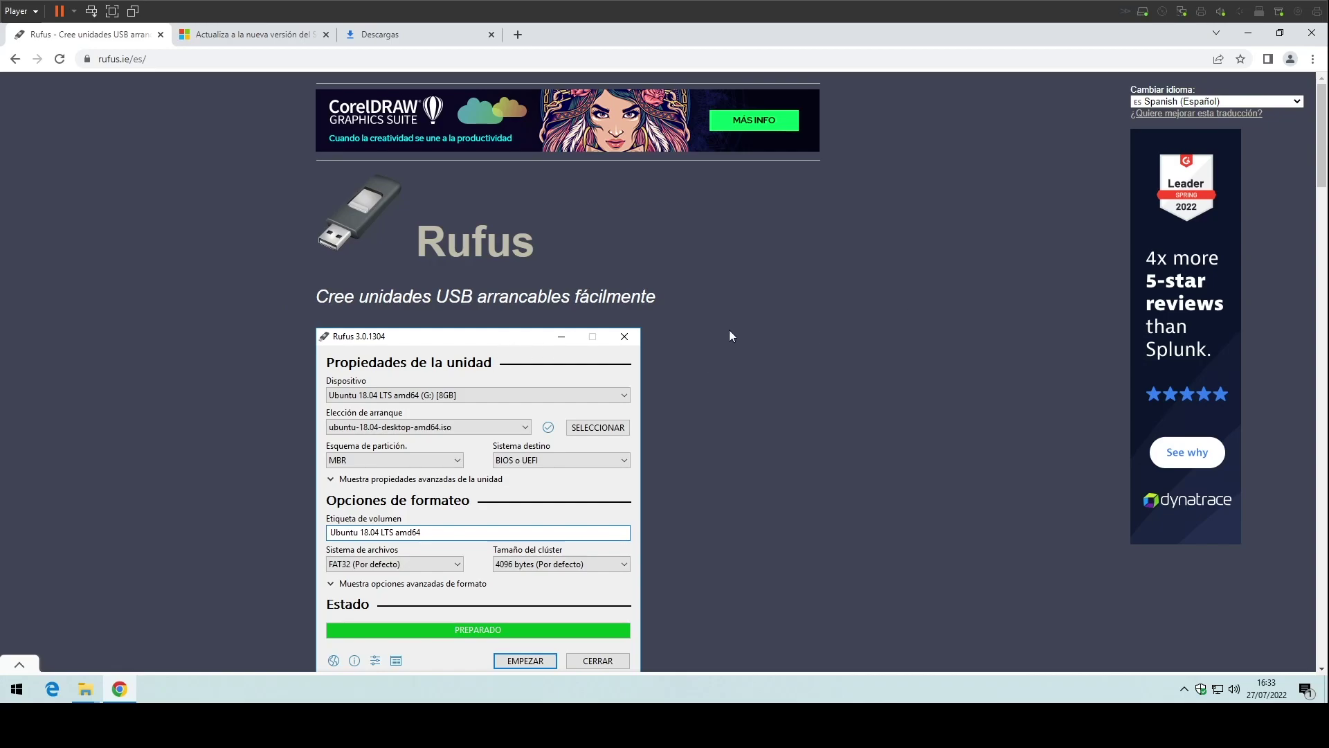
scroll(760, 281, "down", 4)
scroll(760, 281, "up", 3)
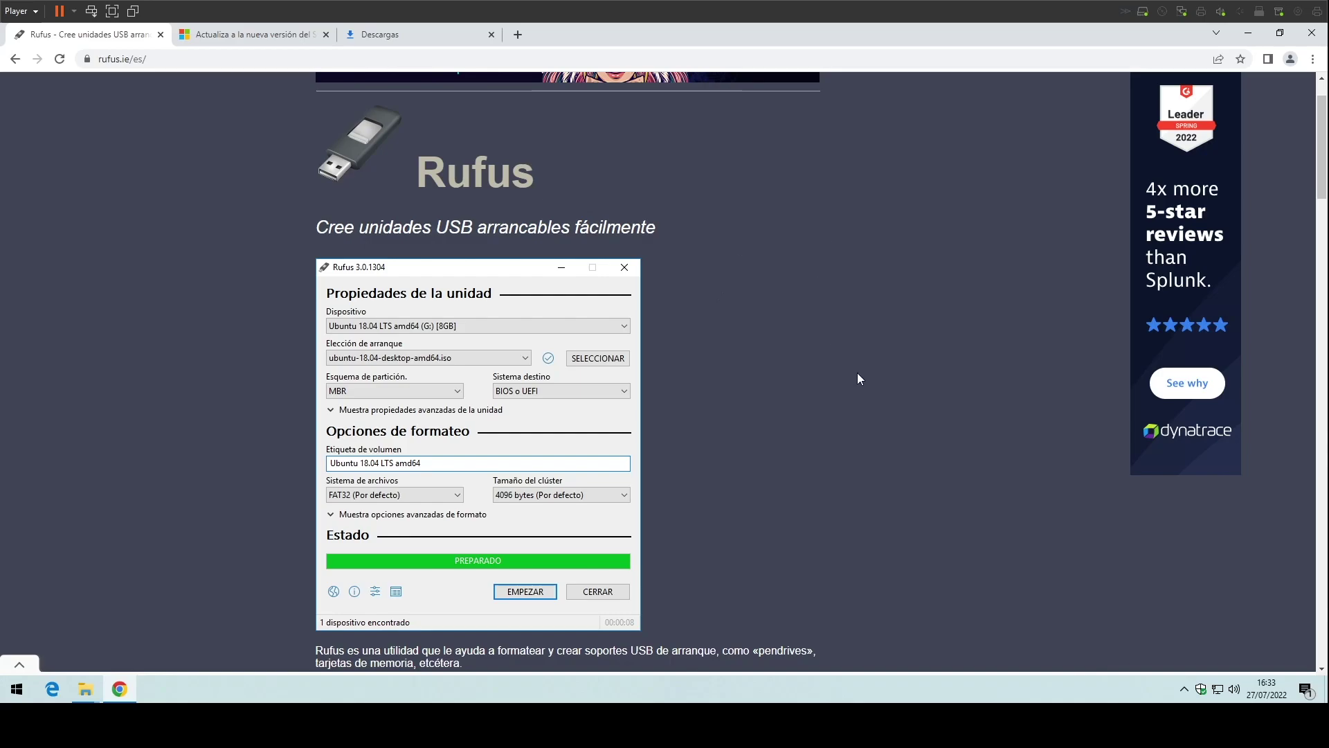
scroll(857, 339, "down", 3)
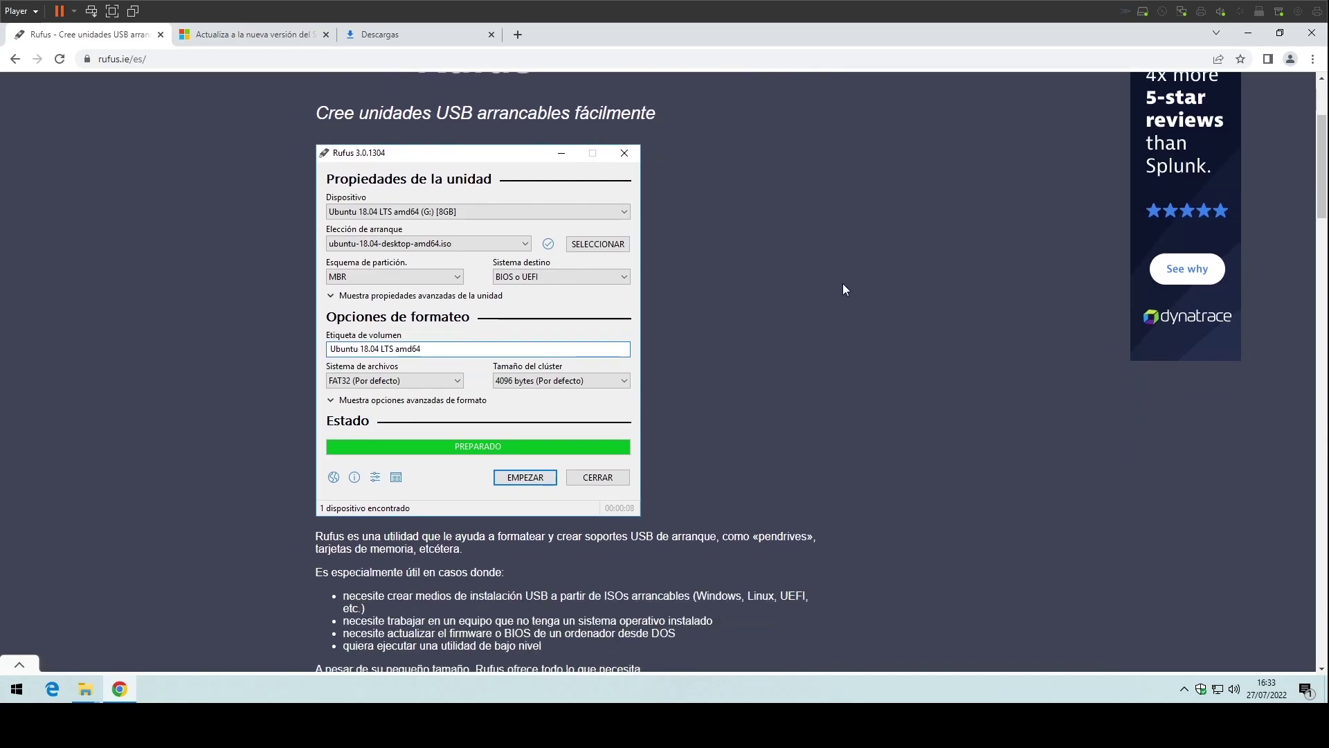
scroll(849, 280, "down", 6)
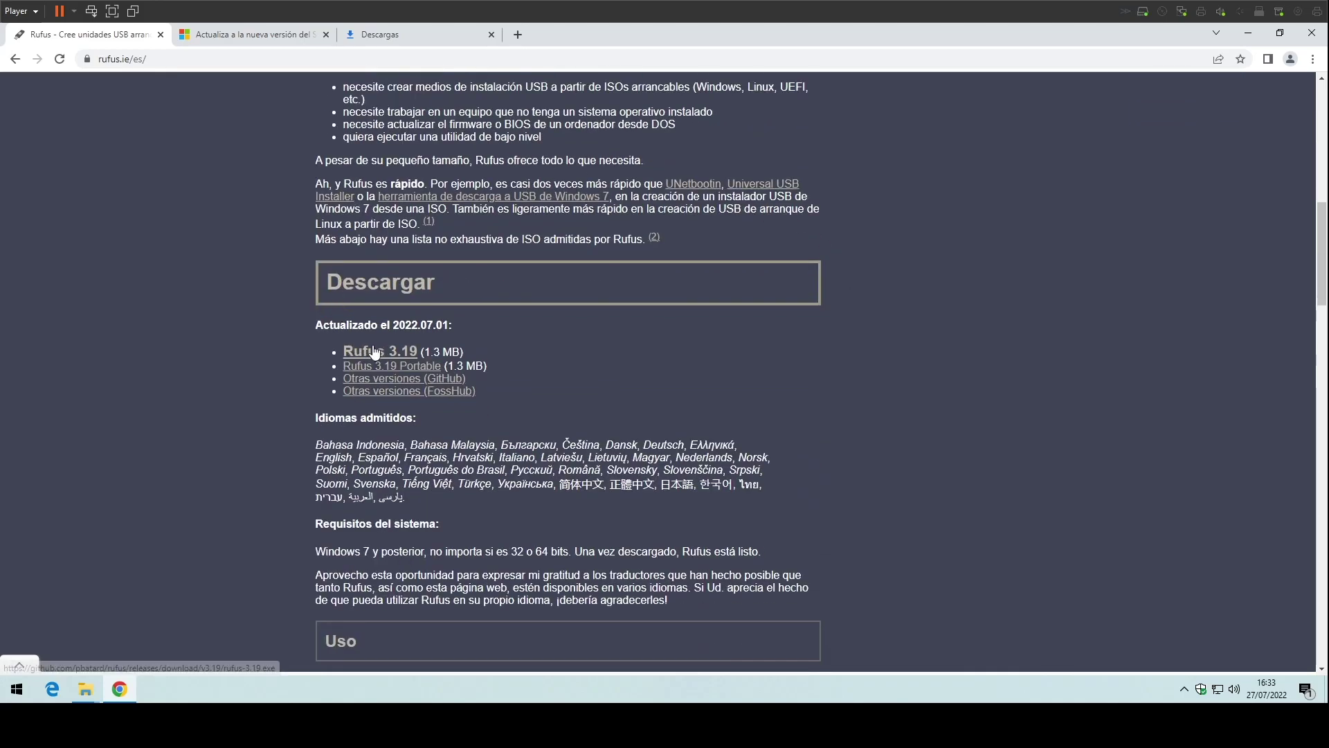
left_click(360, 354)
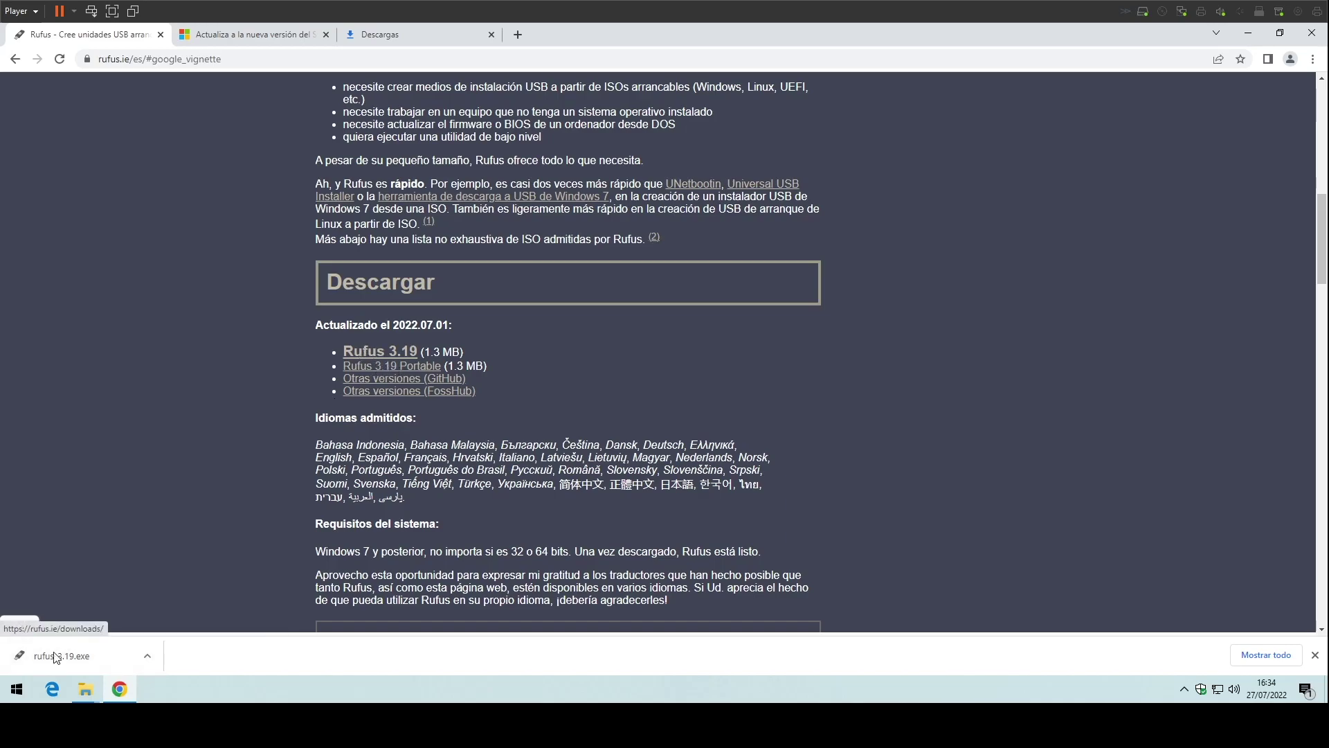
Show the downloaded rufus-3.19.exe in its folder, run it and allow it to make changes to the device.
left_click(148, 655)
left_click(208, 607)
double_click(448, 327)
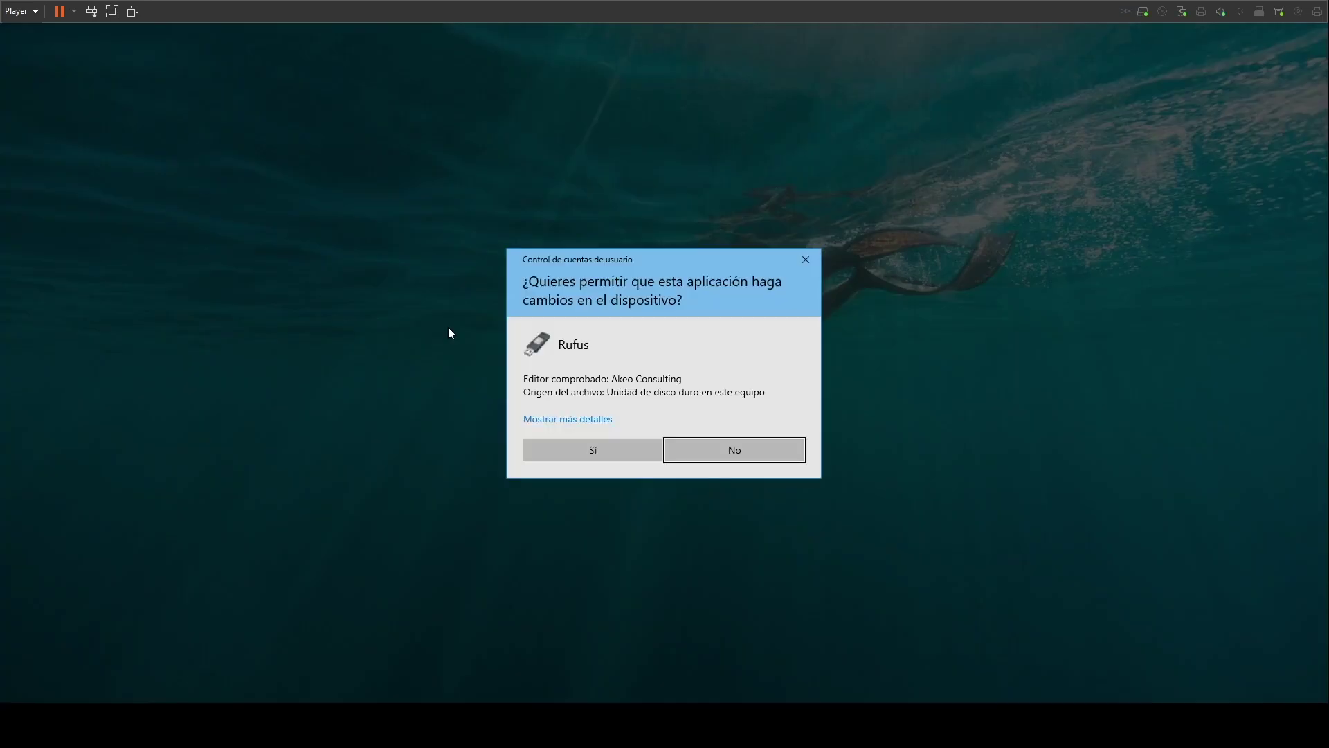
left_click(544, 450)
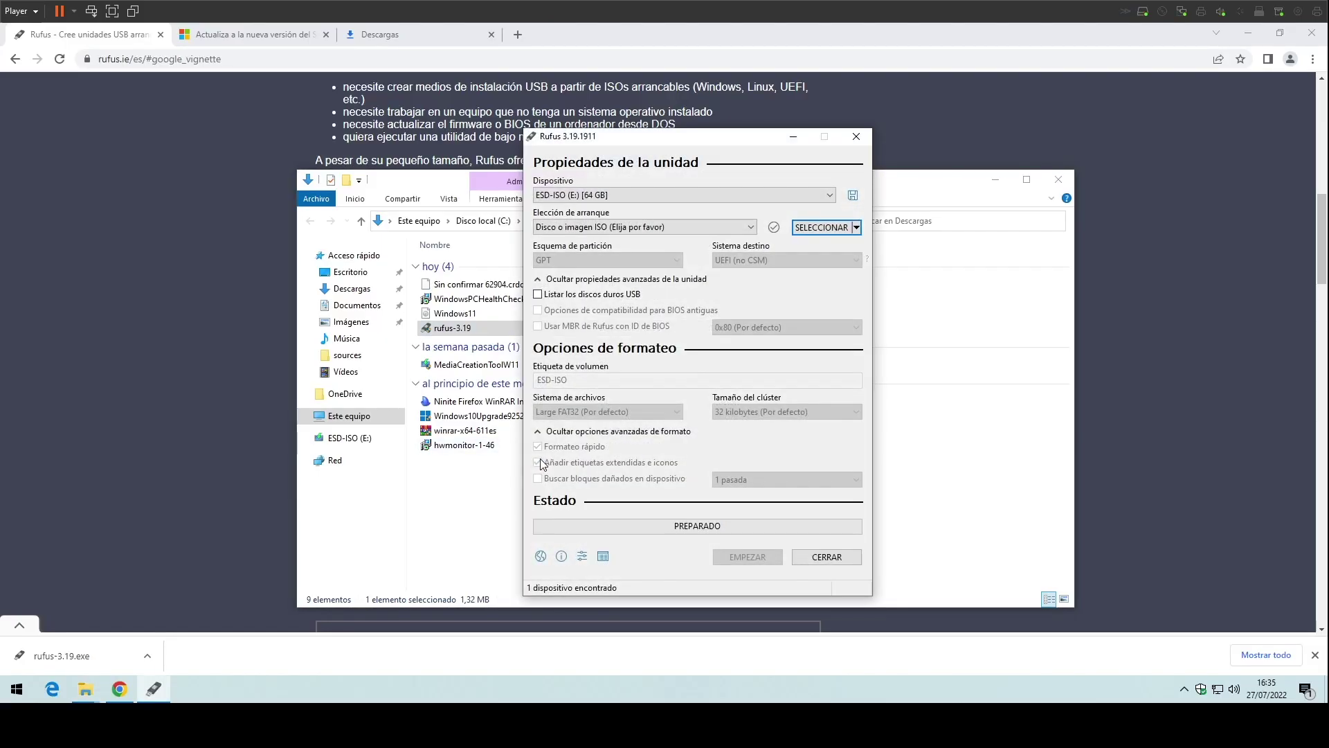
Clear the desktop around the Rufus window by minimizing the browser and closing the Descargas folder.
left_click_drag(597, 142, 553, 152)
left_click(1251, 34)
left_click(53, 542)
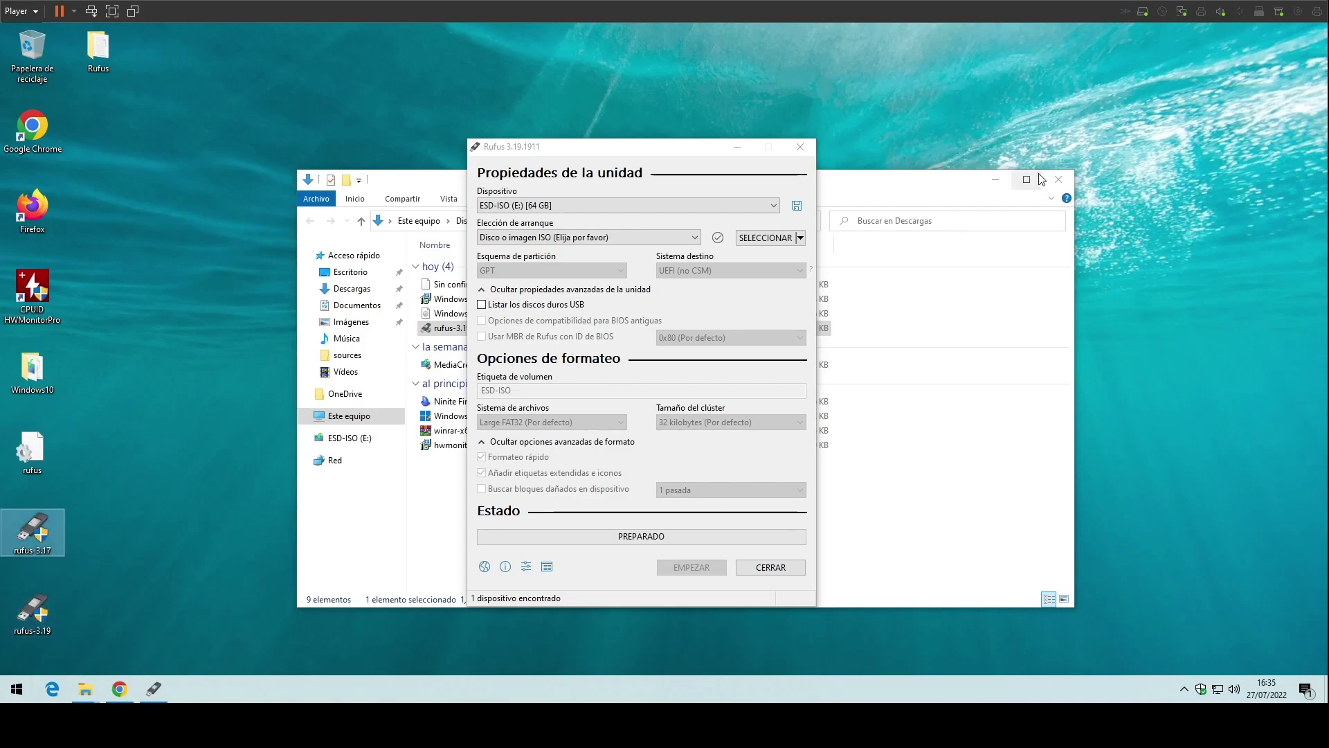
left_click(1059, 181)
left_click(34, 623)
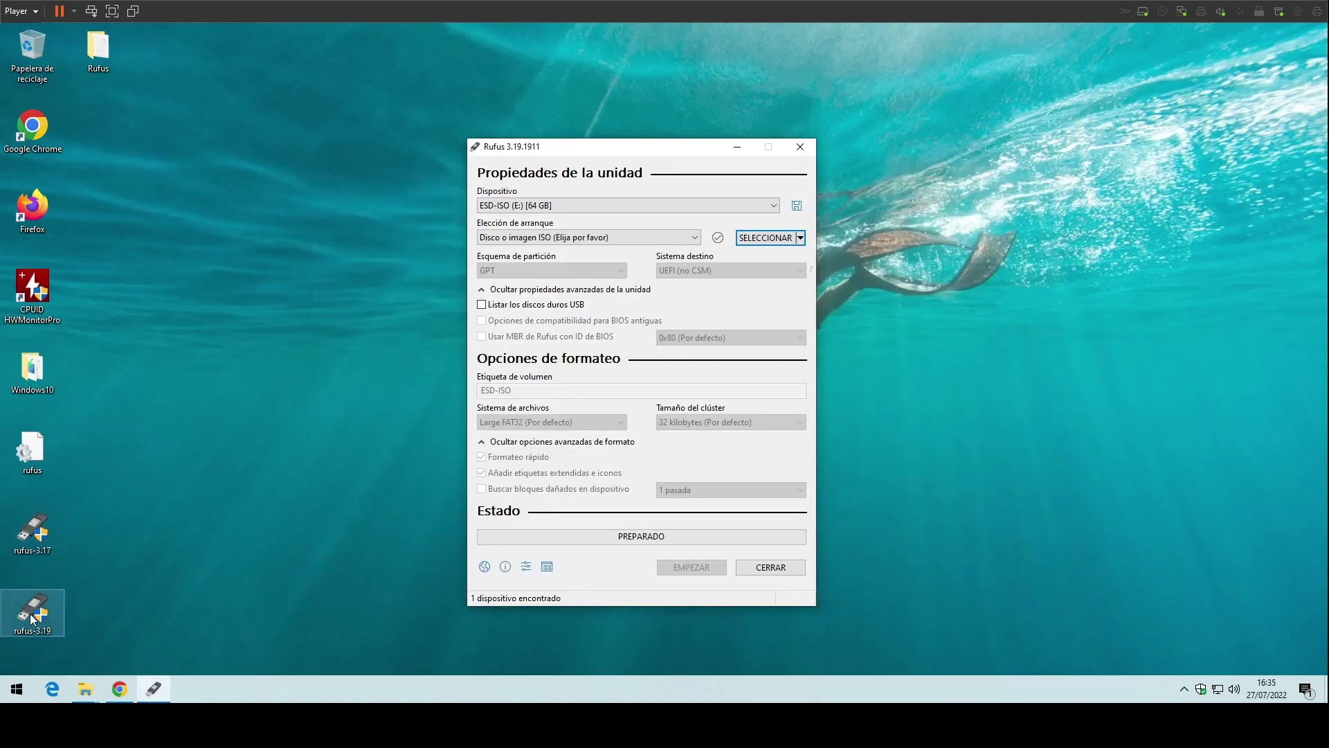
left_click(636, 155)
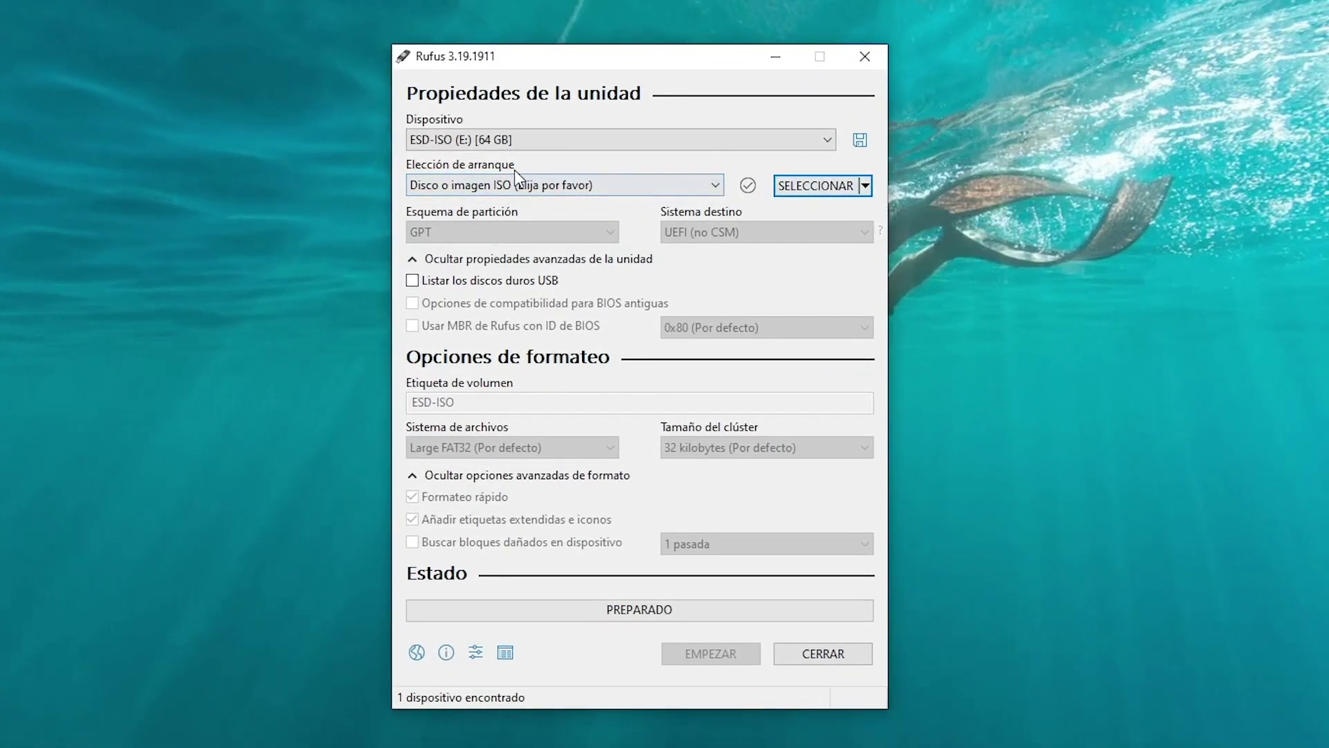
Switch the boot image source to DESCARGA and start the ISO image download dialog.
left_click(867, 185)
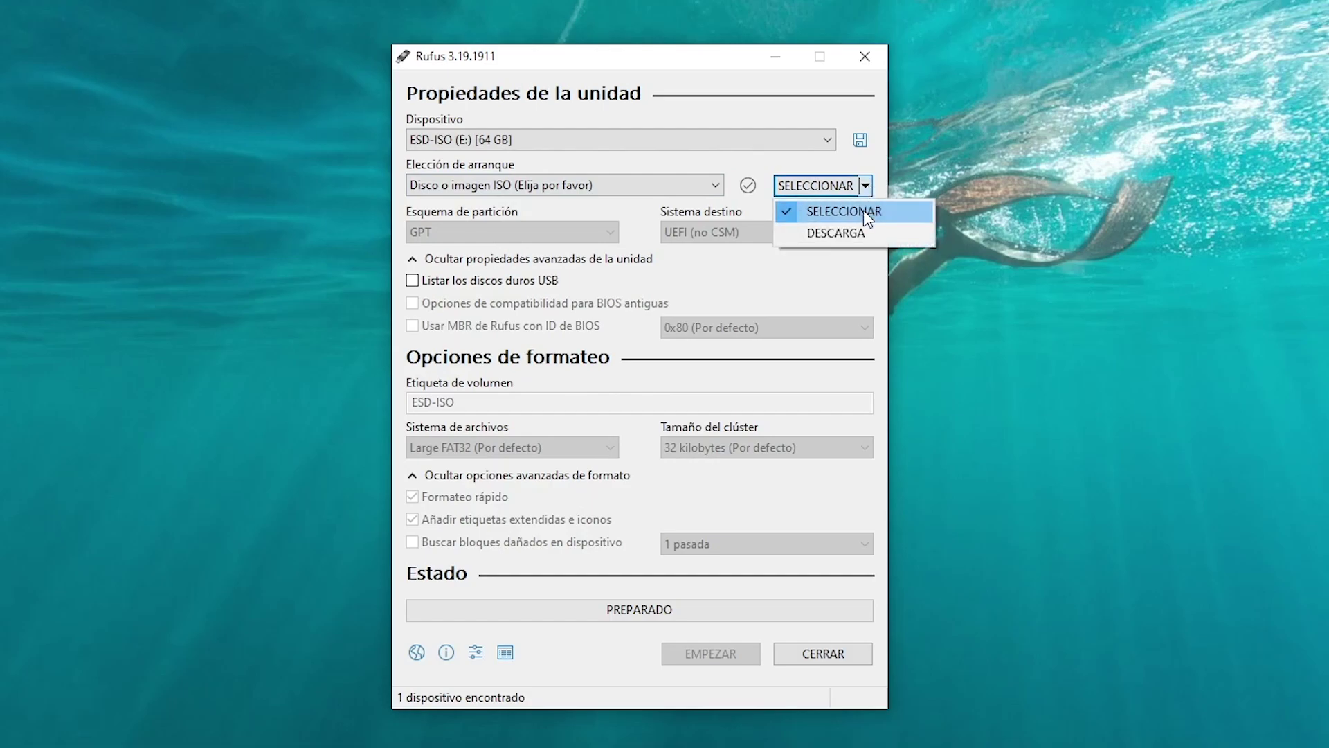
left_click(837, 234)
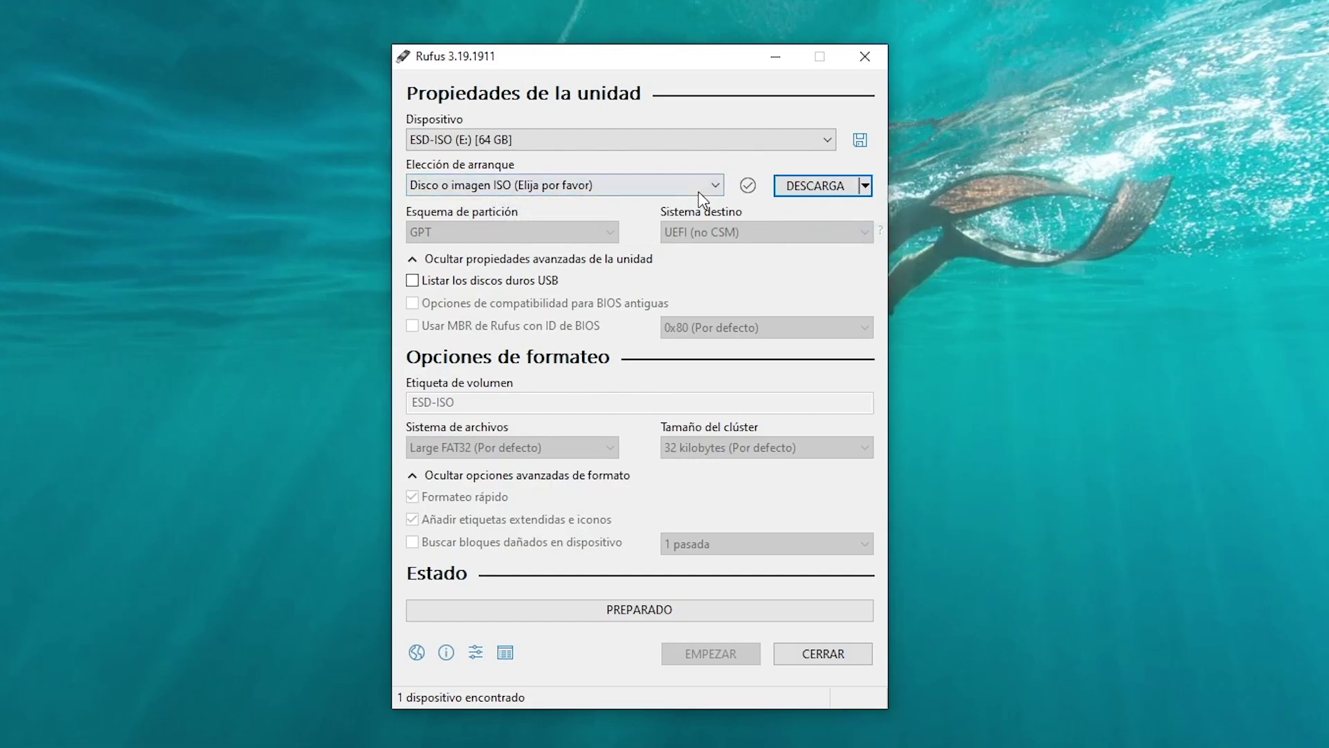
left_click(816, 184)
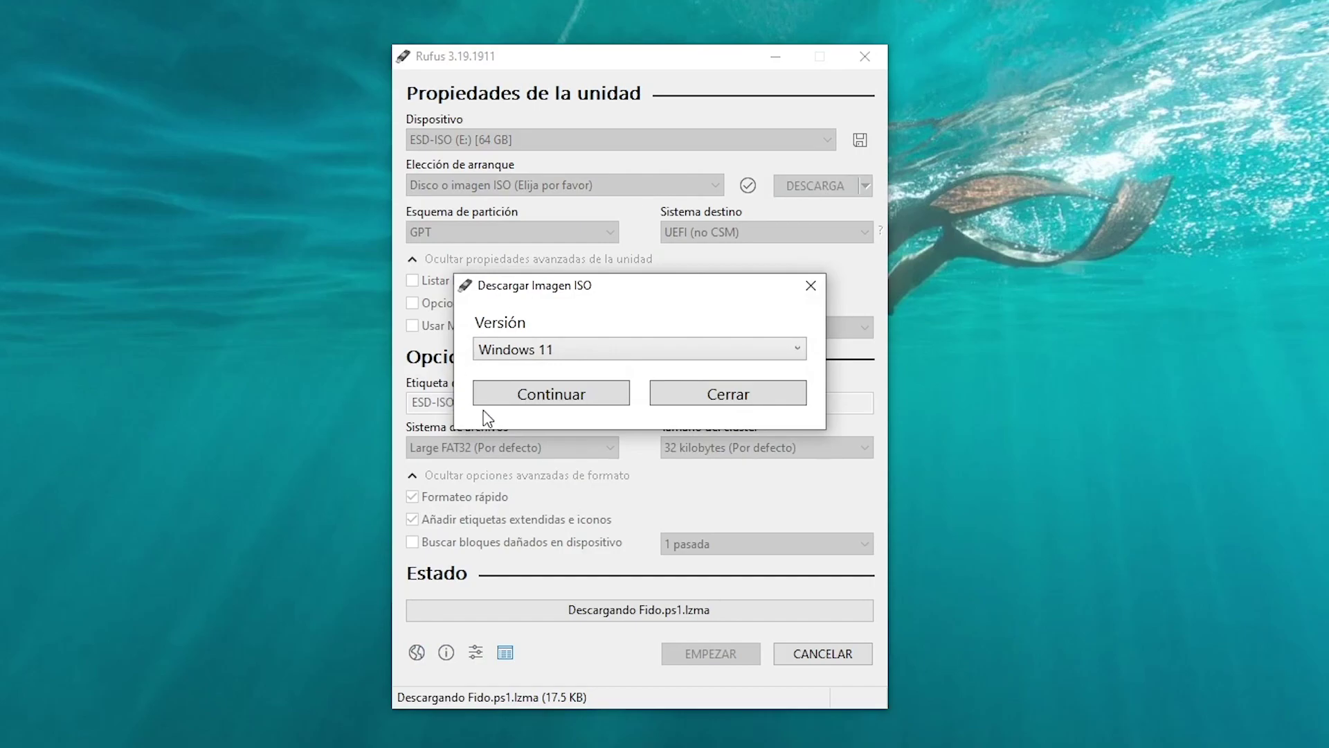
Download the Windows 11 21H2 v1 (Build 22000.318 - 2021.11) Home/Pro/Edu ISO in Español, x64, saving it in Descargas as Win11_Spanish_x64v1.
left_click(545, 401)
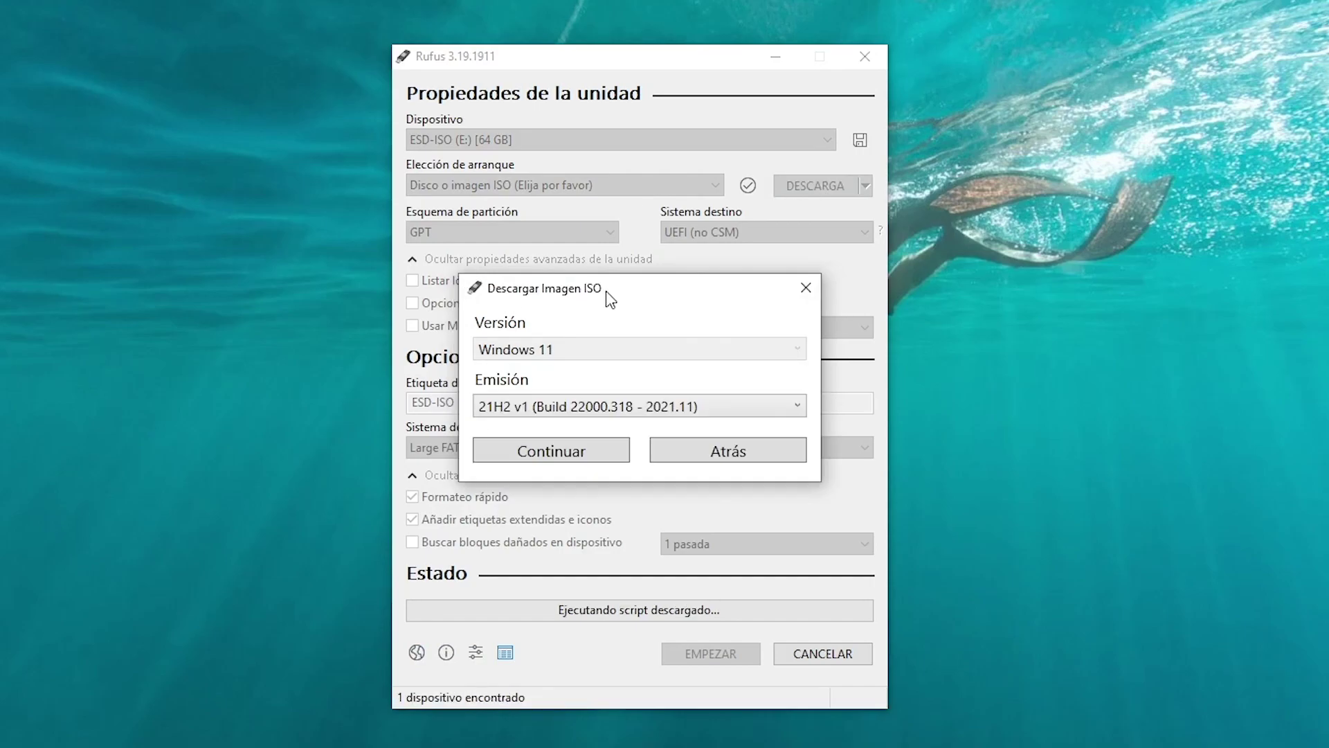
left_click(602, 403)
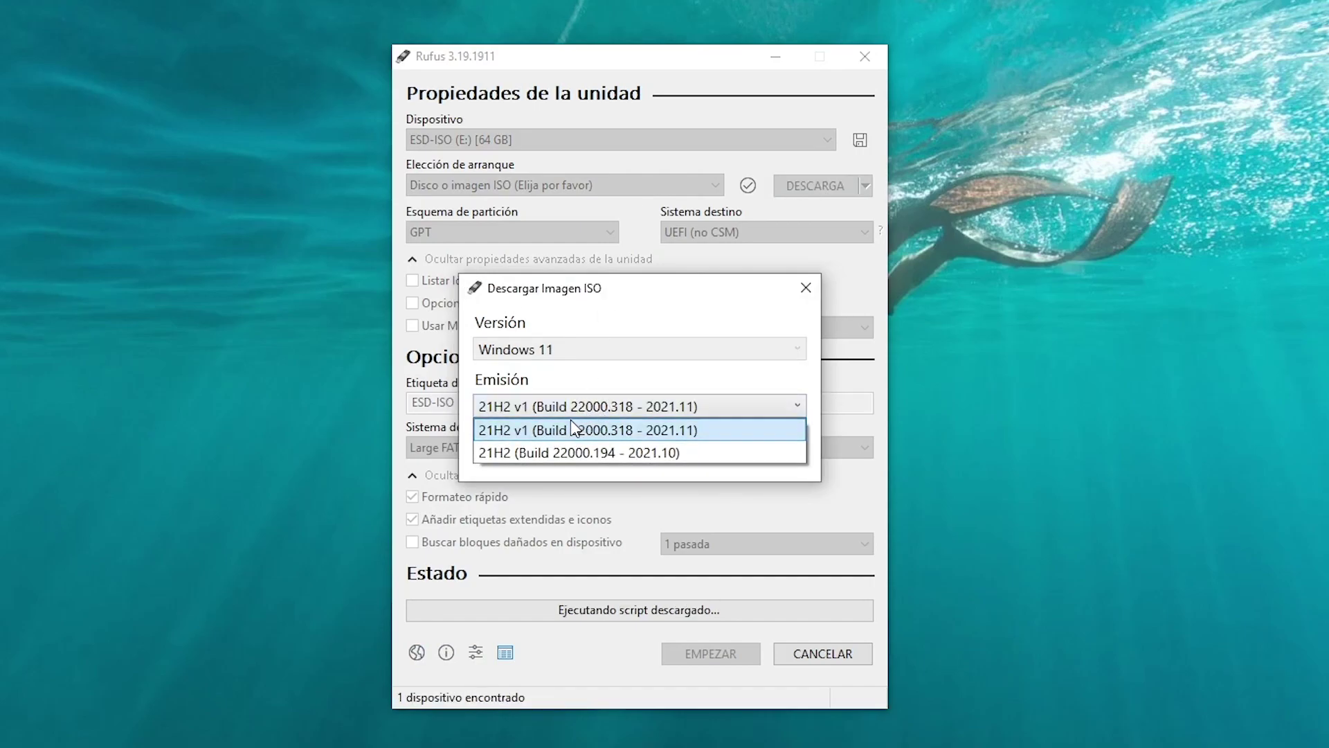
left_click(554, 430)
left_click(554, 449)
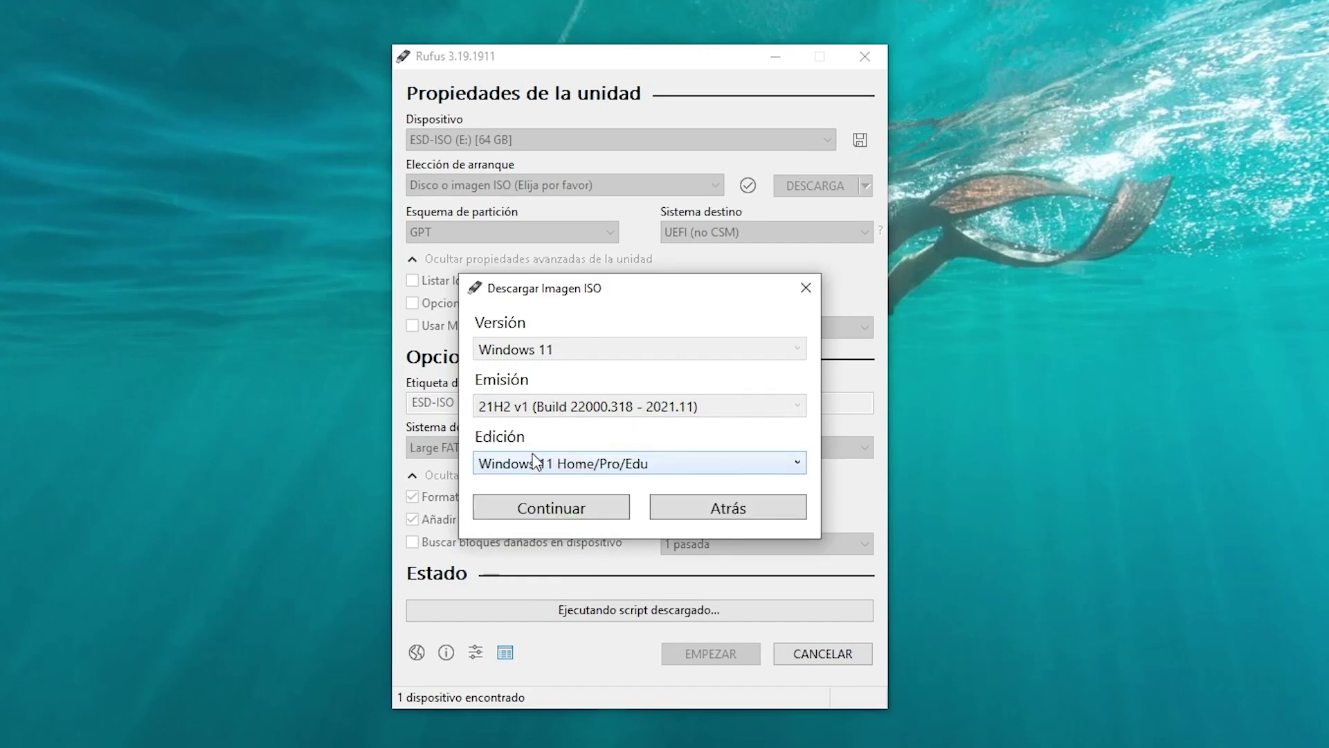
left_click(540, 508)
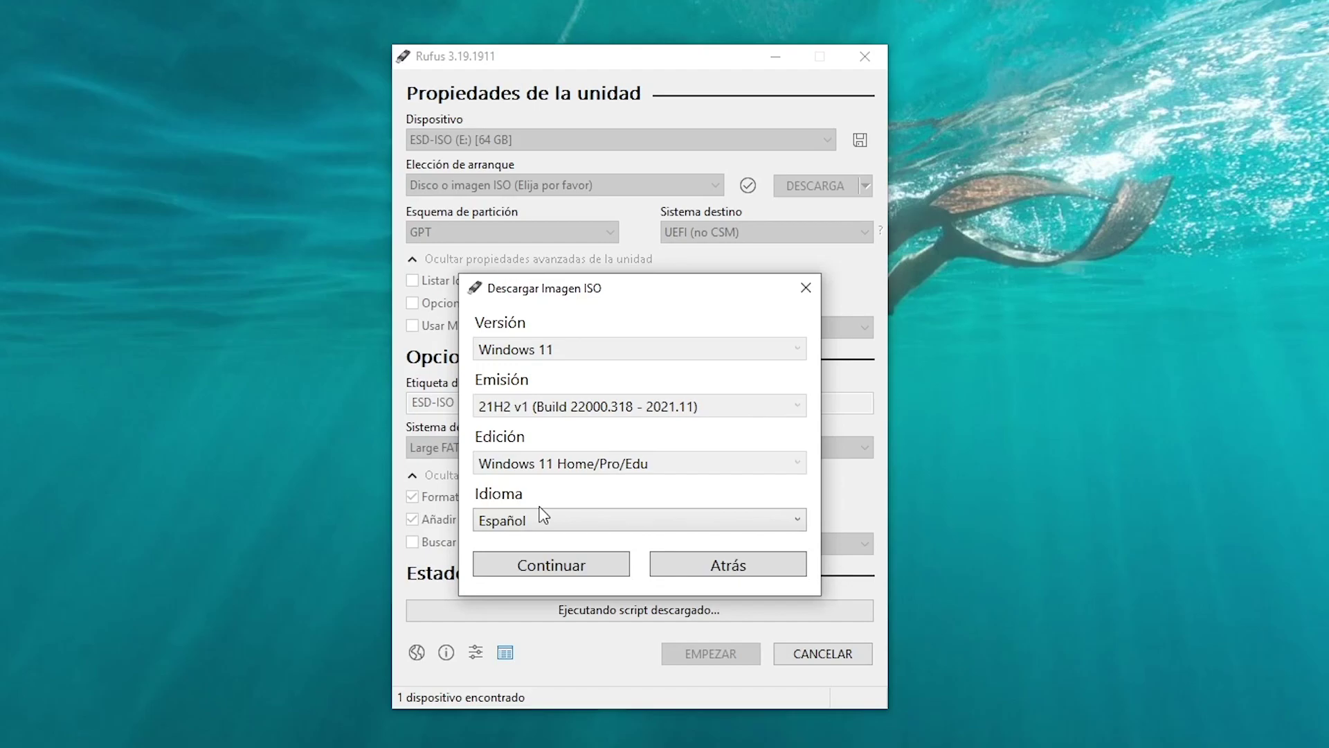
left_click(544, 567)
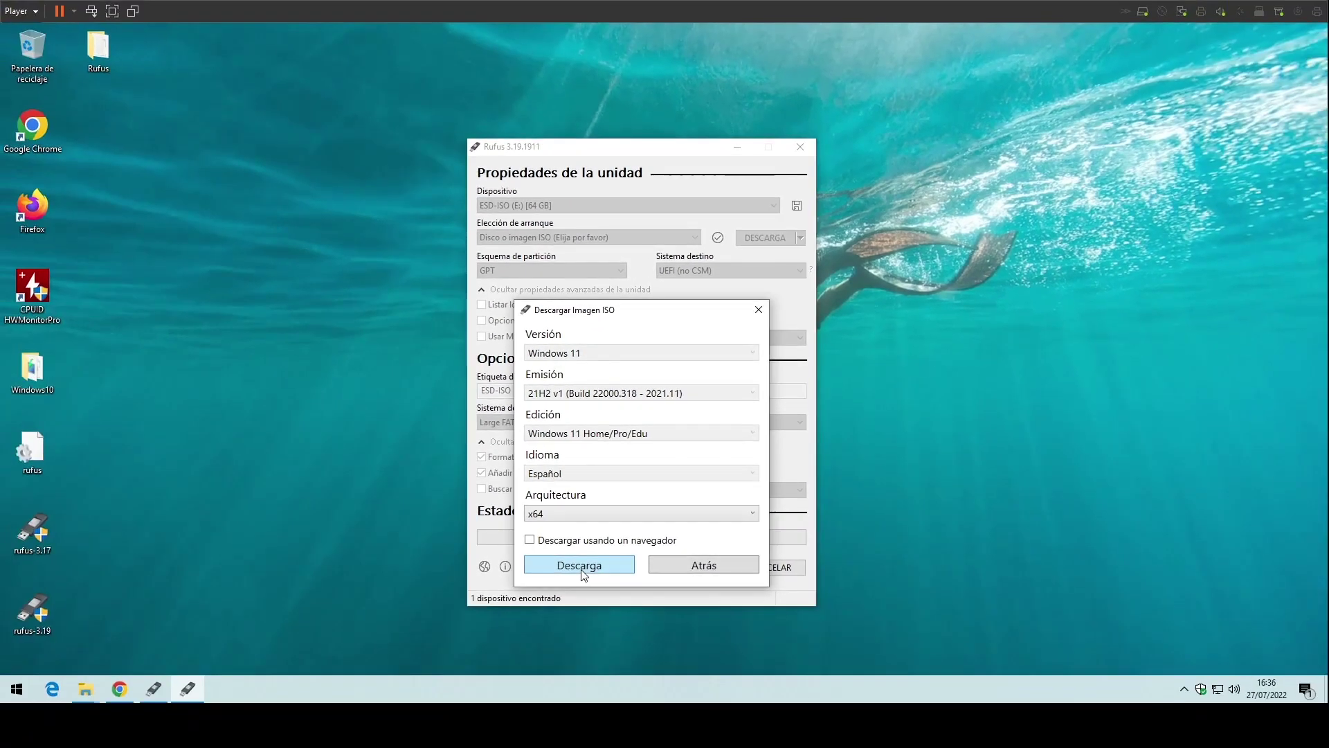
left_click(579, 565)
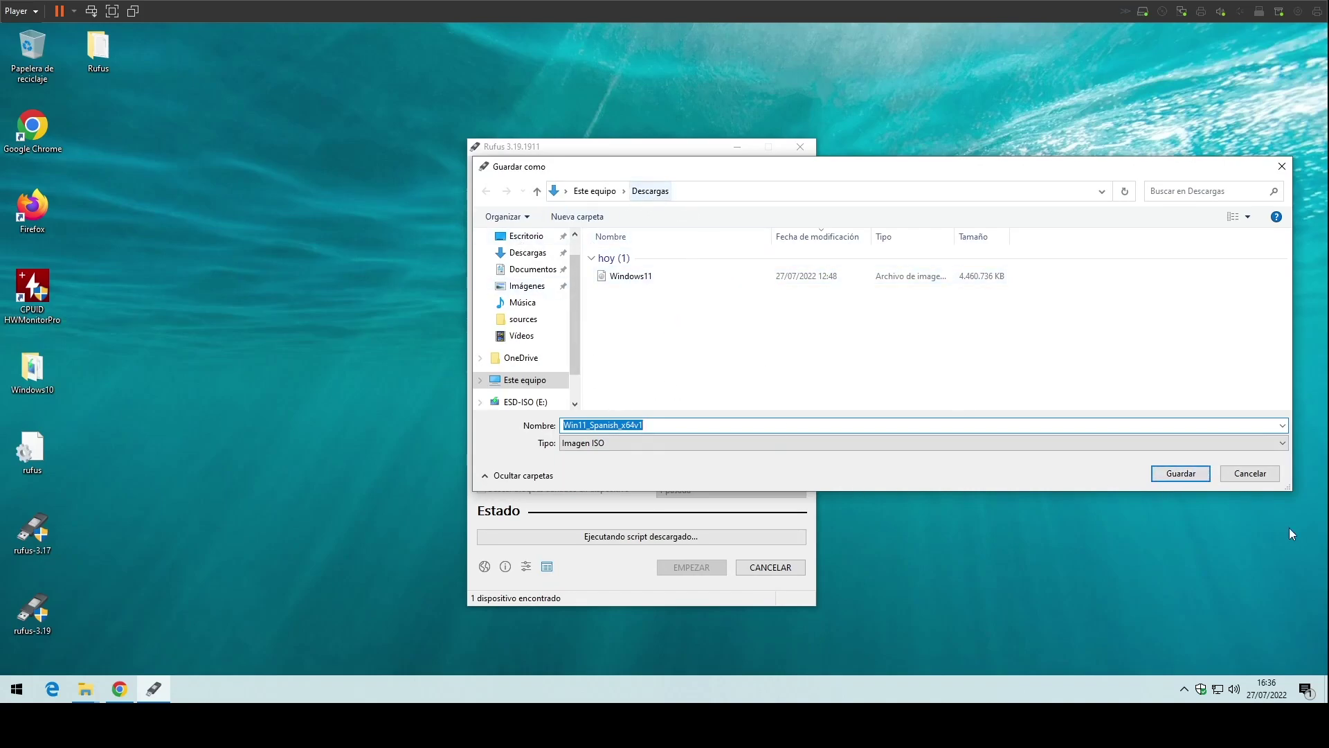
left_click(1180, 473)
left_click_drag(583, 152, 820, 88)
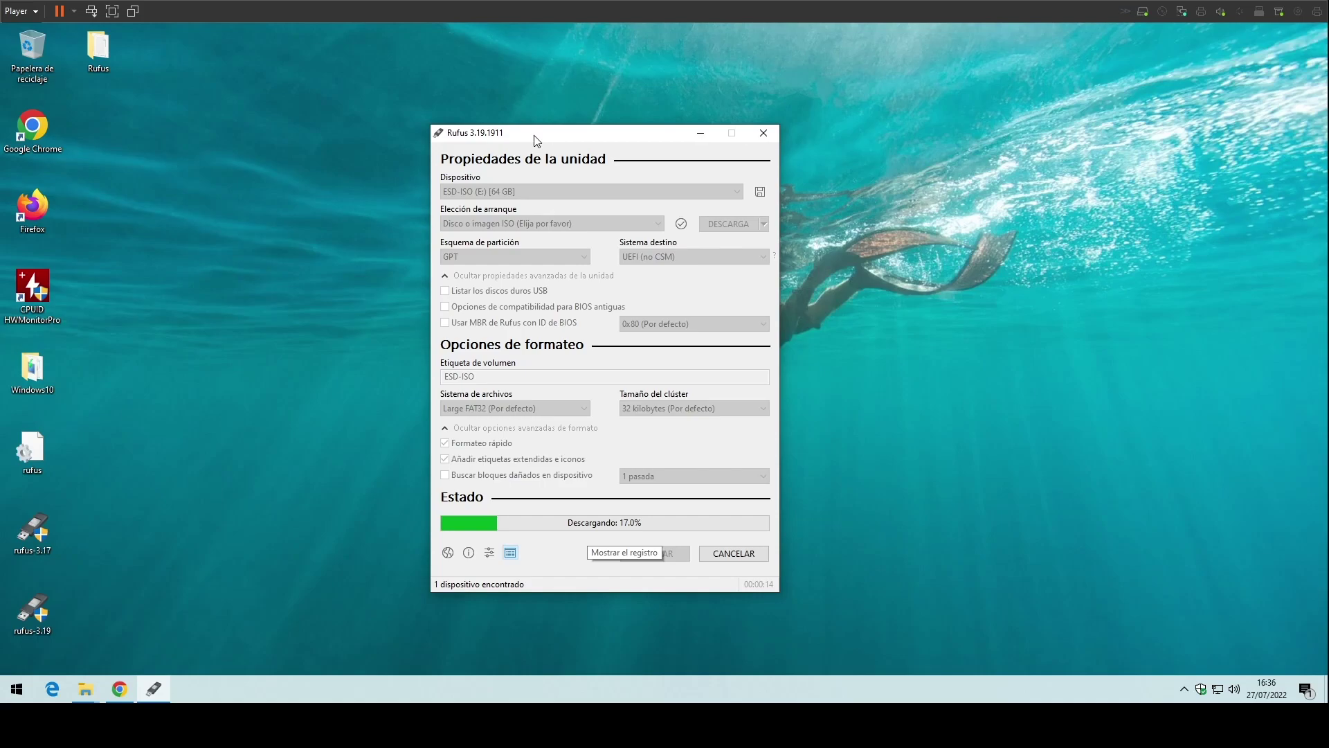
left_click_drag(536, 139, 581, 135)
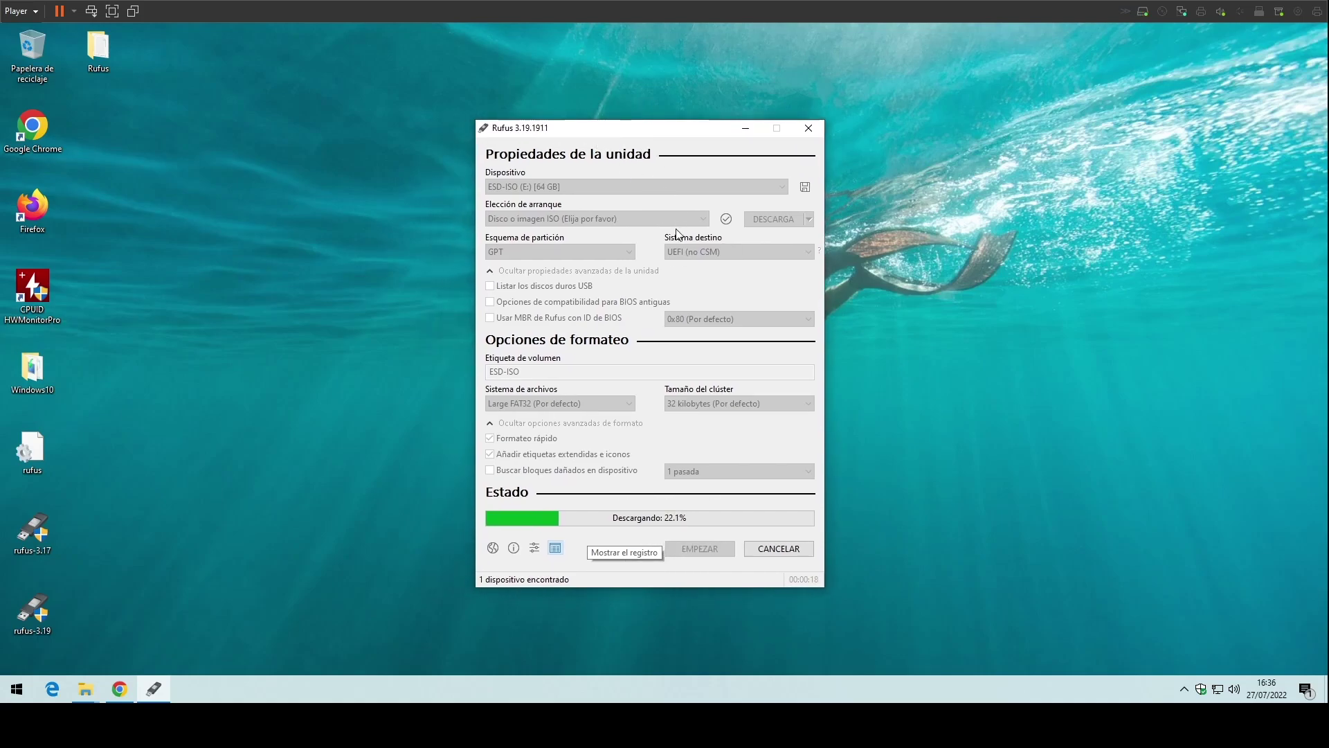
left_click(33, 530)
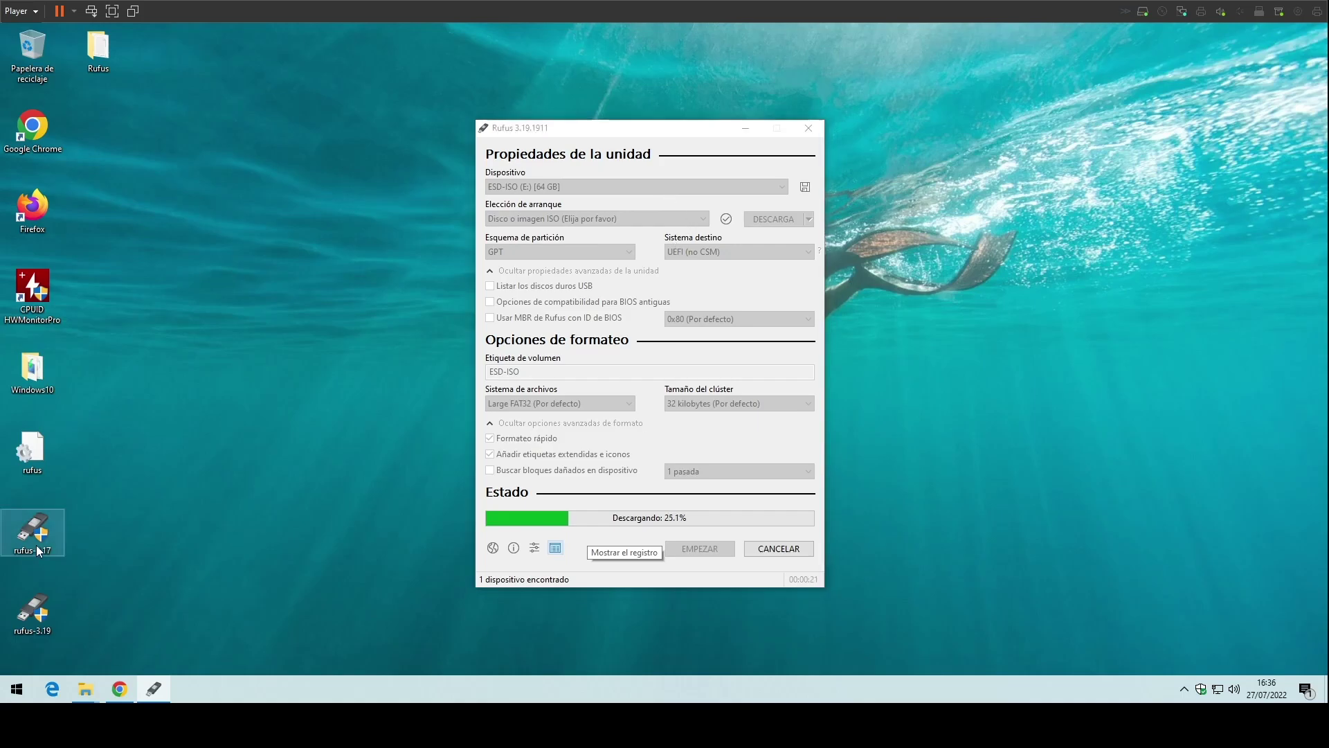
left_click(566, 136)
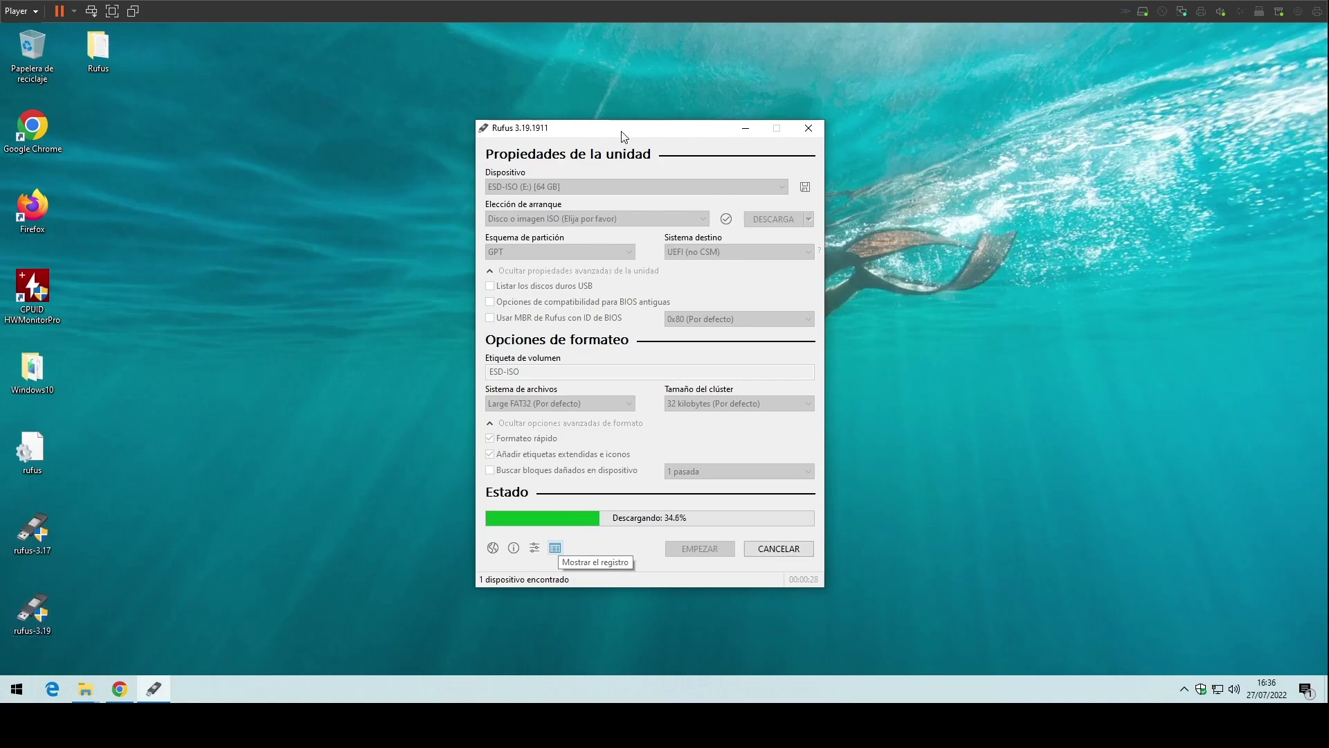
left_click_drag(616, 135, 636, 137)
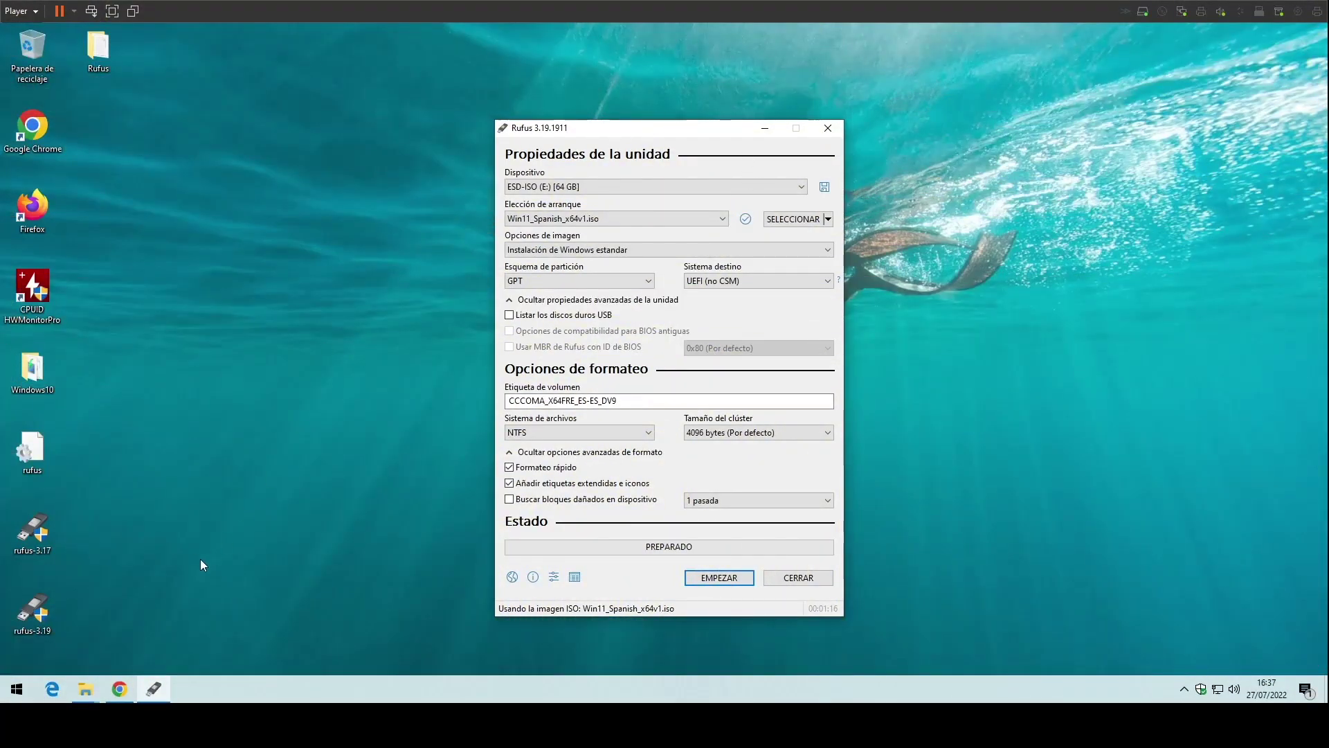
Check the downloaded Win11_Spanish_x64v1 image in the Descargas folder and minimize the folder window.
left_click(91, 681)
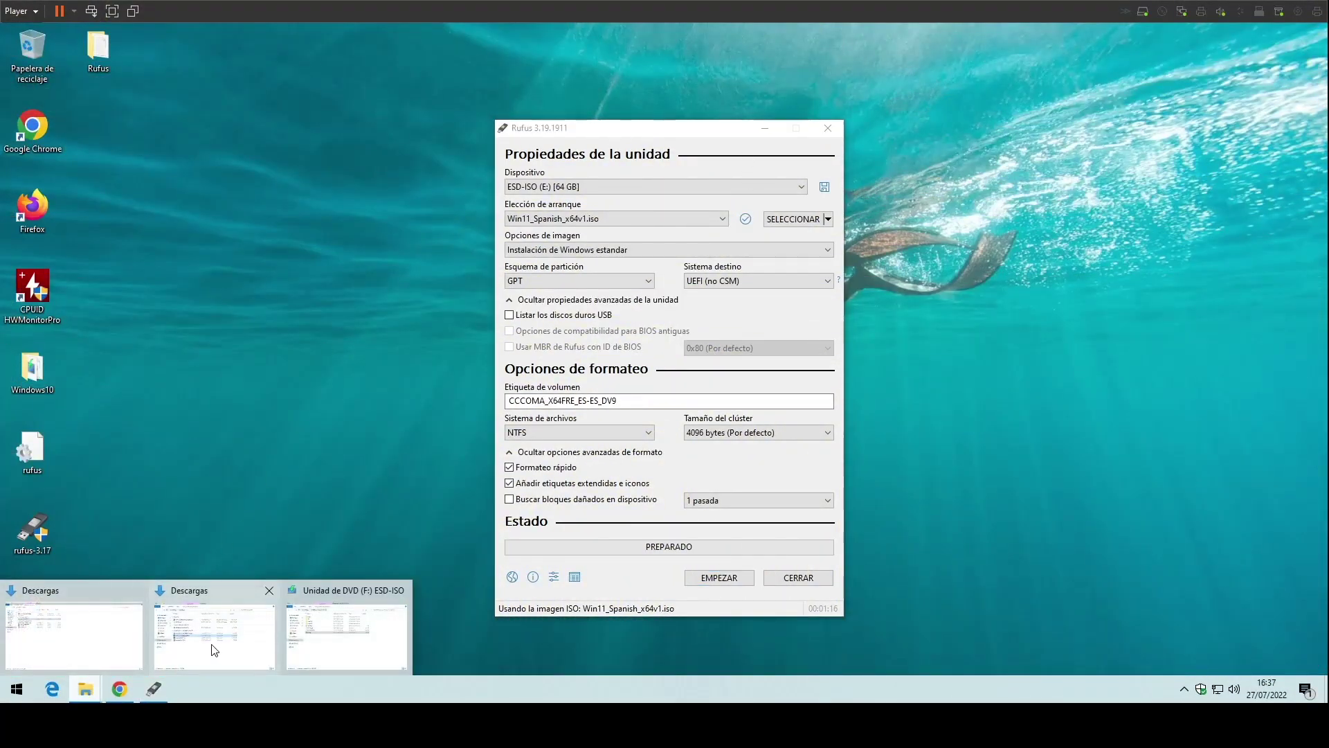
left_click(39, 637)
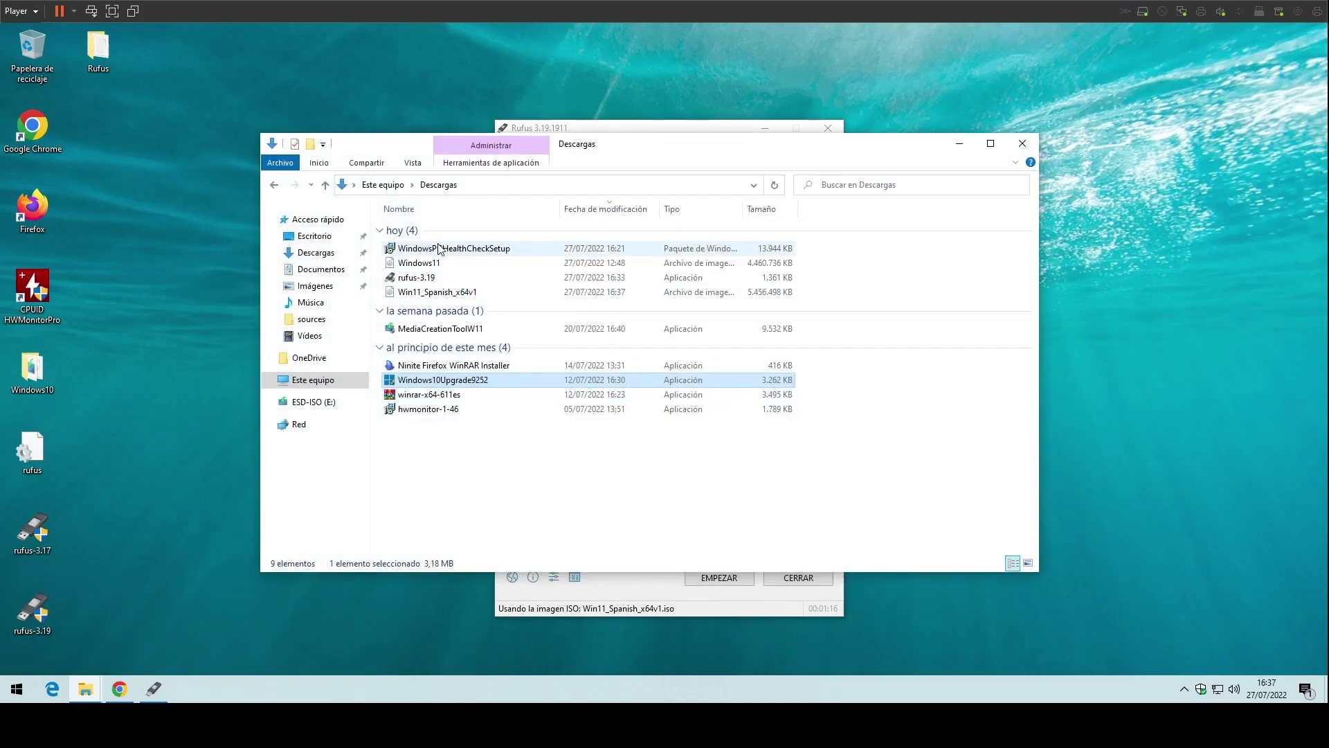
left_click(457, 292)
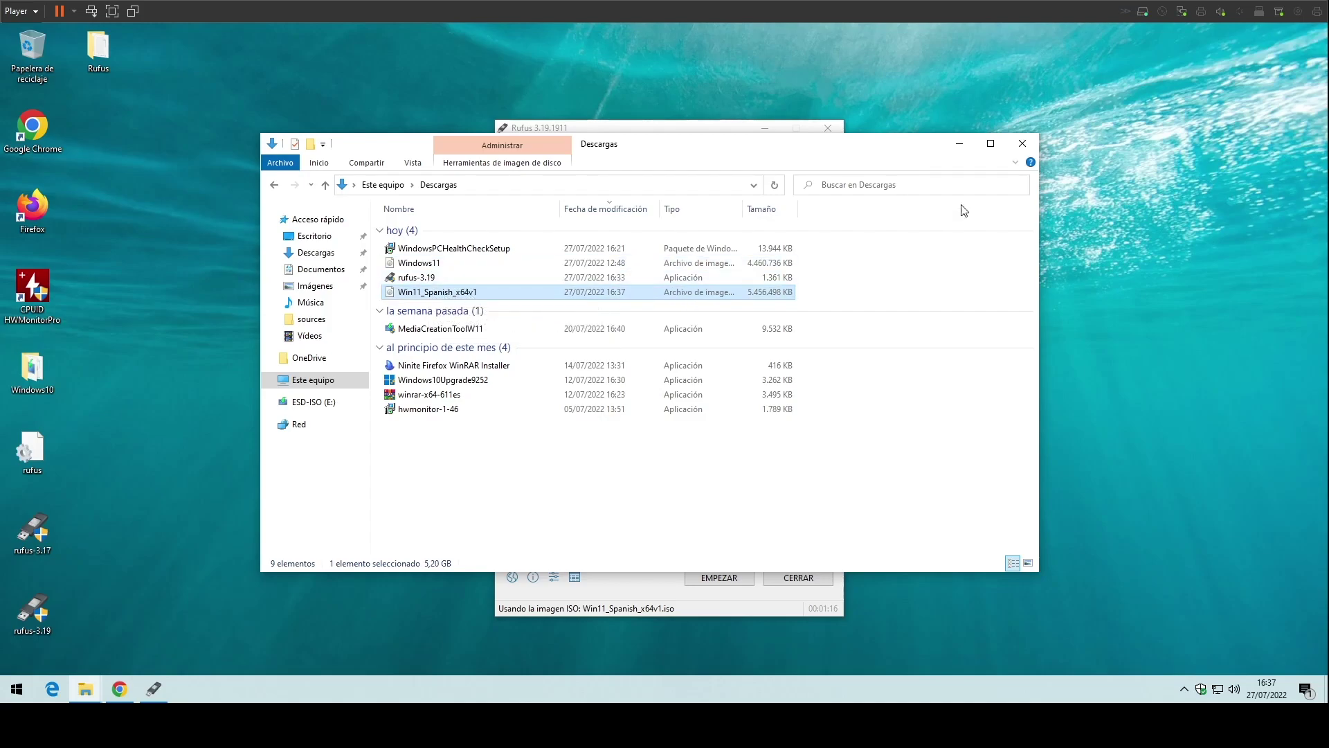
left_click(960, 144)
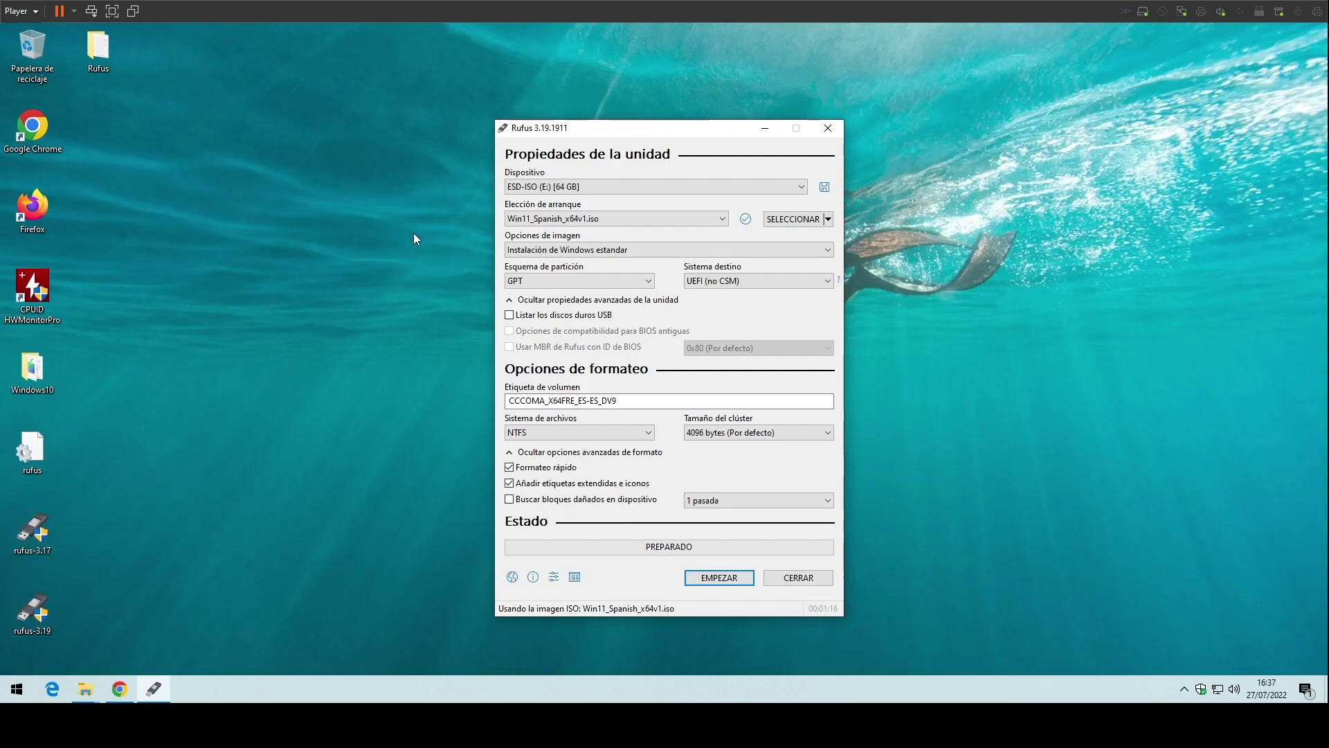
Examine the available image options for the ISO and keep Instalación de Windows estandar.
key("Tab")
left_click(828, 250)
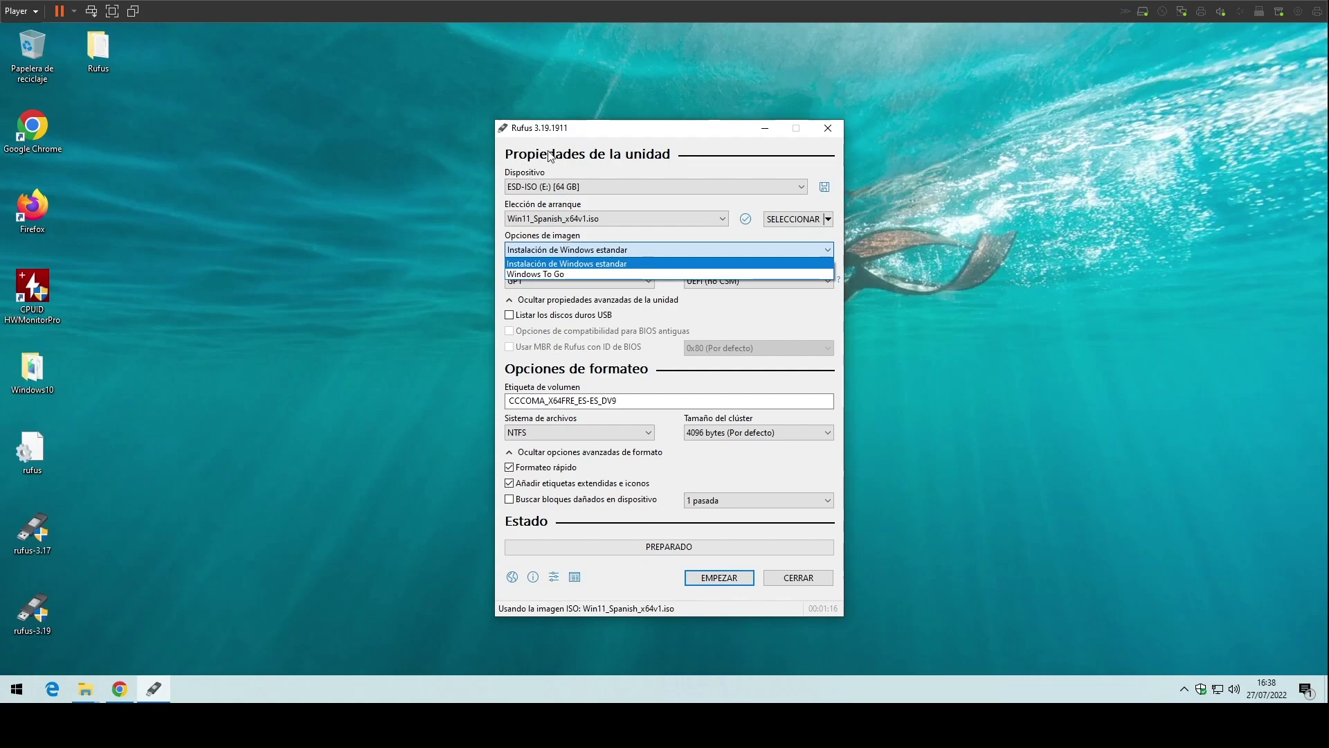
left_click(581, 249)
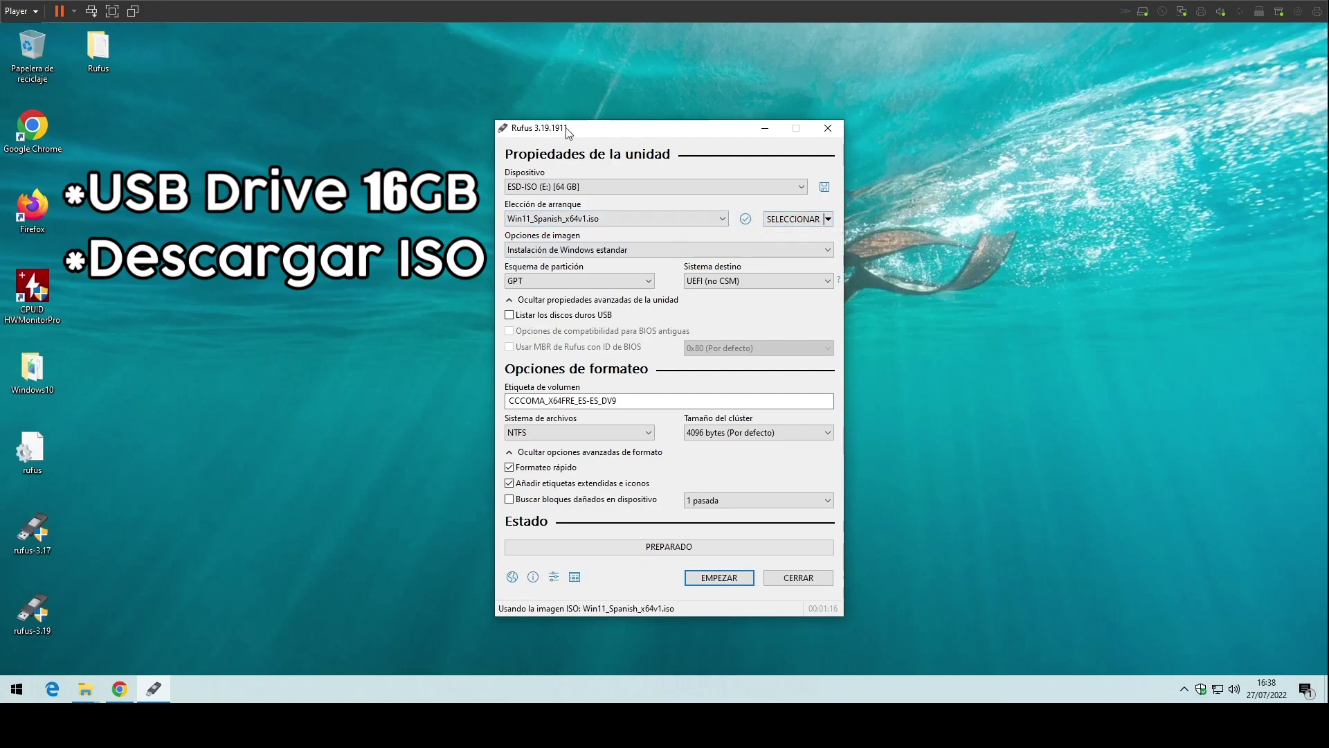
Start writing the USB drive, removing the Secure Boot, TPM 2.0, RAM and disk requirements, disabling data collection and accepting the data erasure.
left_click(738, 579)
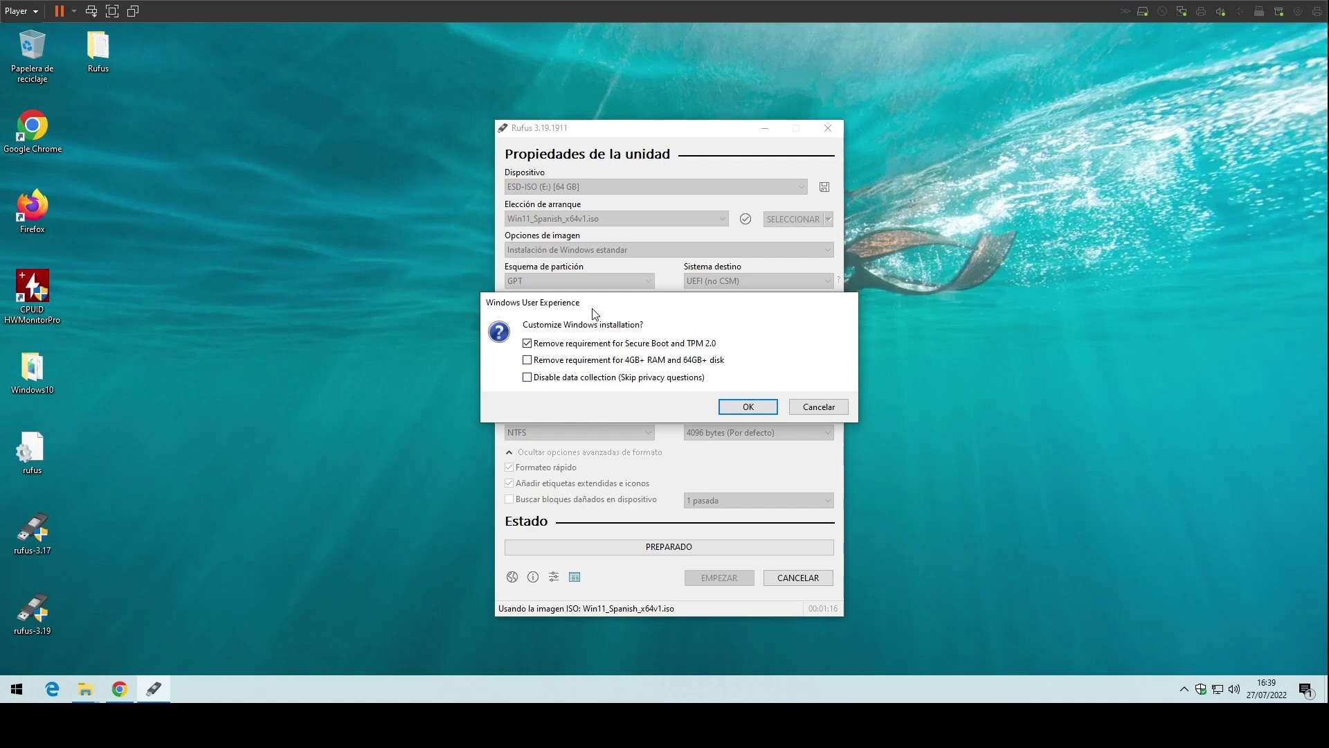
left_click(563, 362)
left_click(539, 381)
left_click(748, 408)
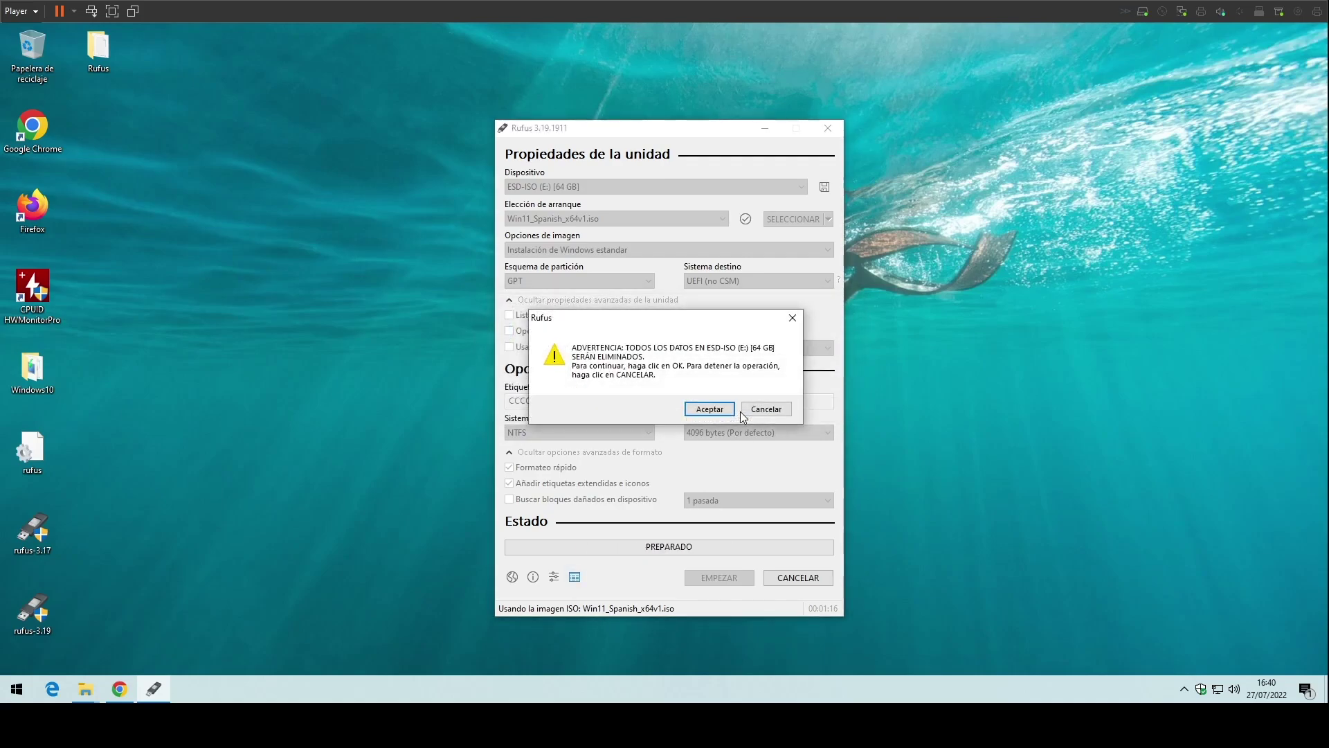
left_click(704, 412)
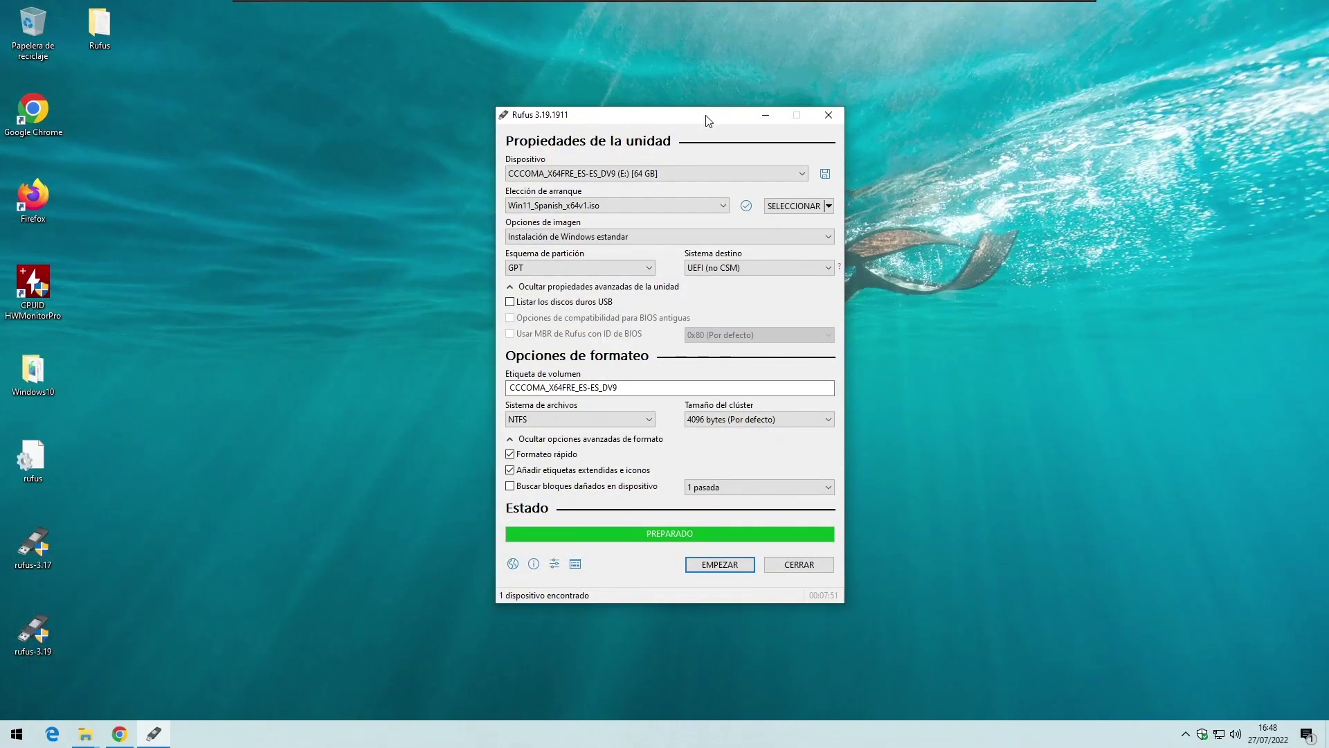
Show Este equipo in File Explorer beside the Rufus window, with the CCCOMA_X64FRE_ES-ES_DV9 (E:) drive selected.
left_click(374, 290)
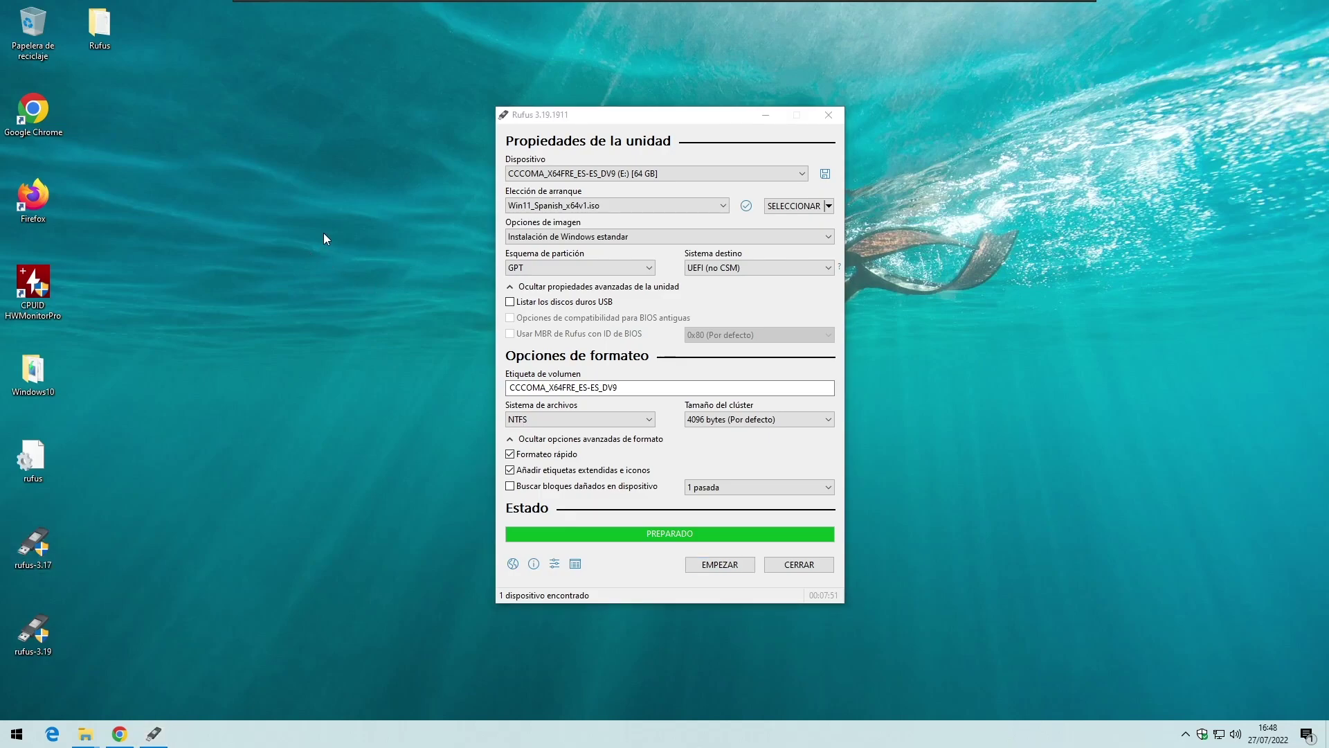
key("super+e")
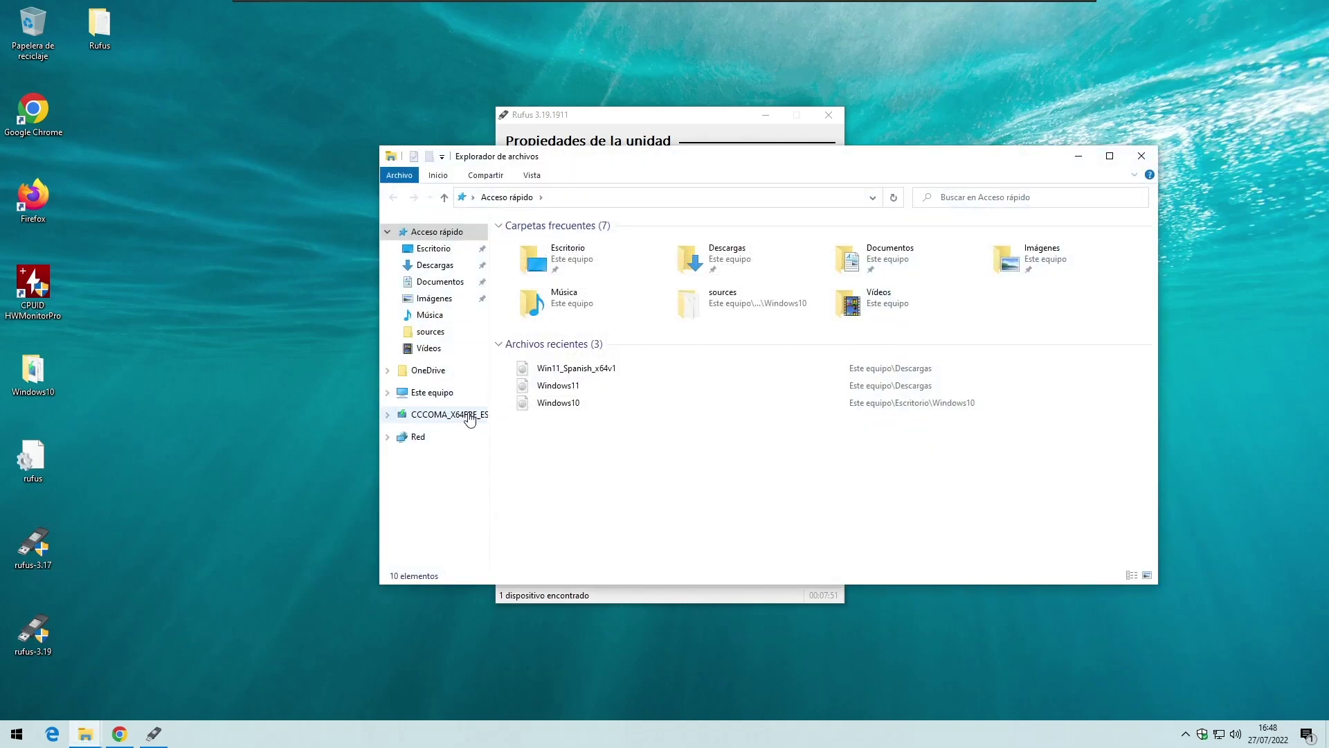
left_click(431, 394)
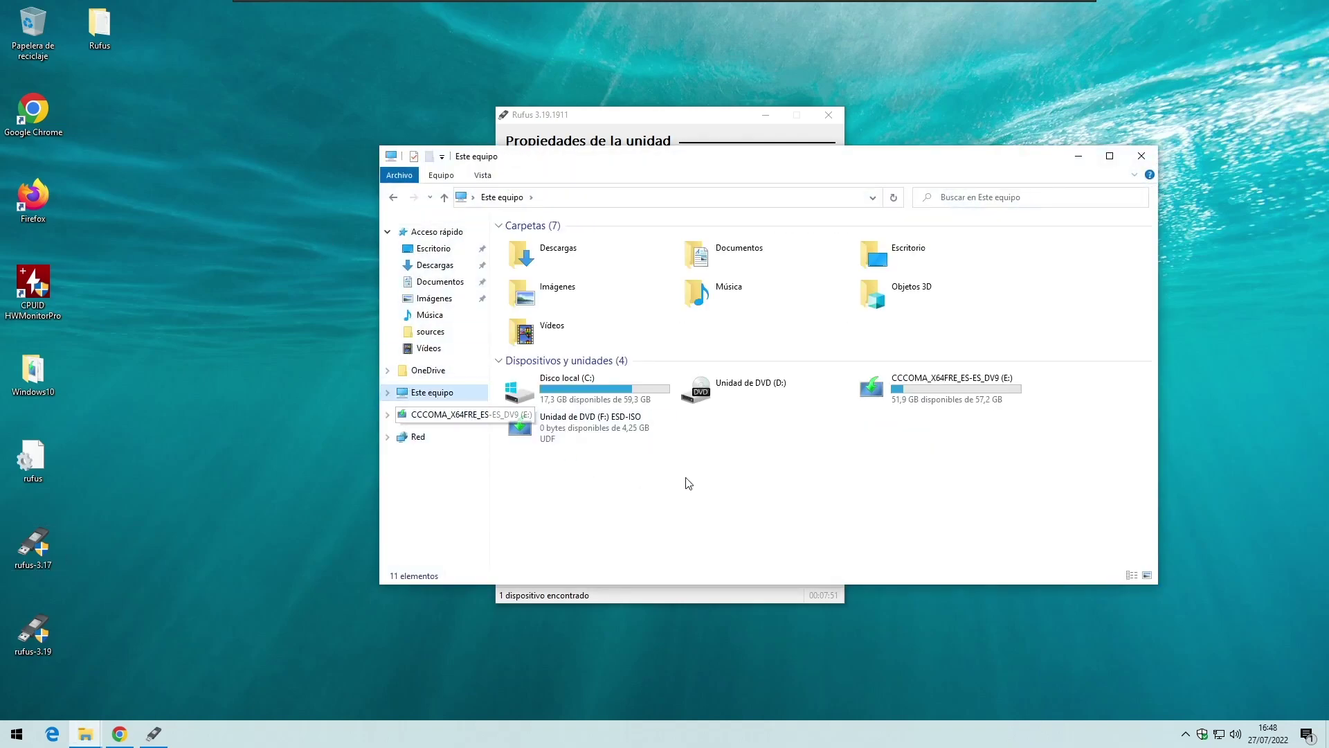
left_click_drag(673, 117, 916, 91)
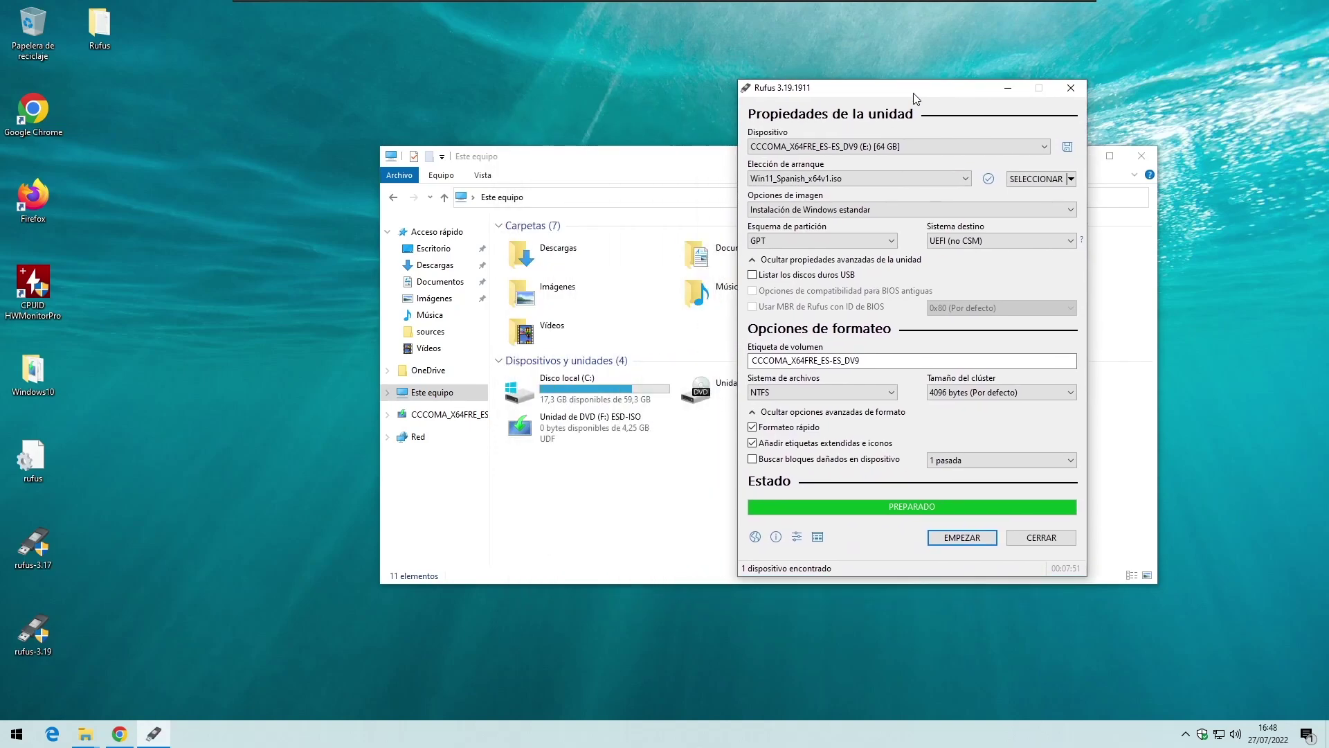
left_click_drag(900, 361, 741, 363)
left_click_drag(618, 161, 278, 275)
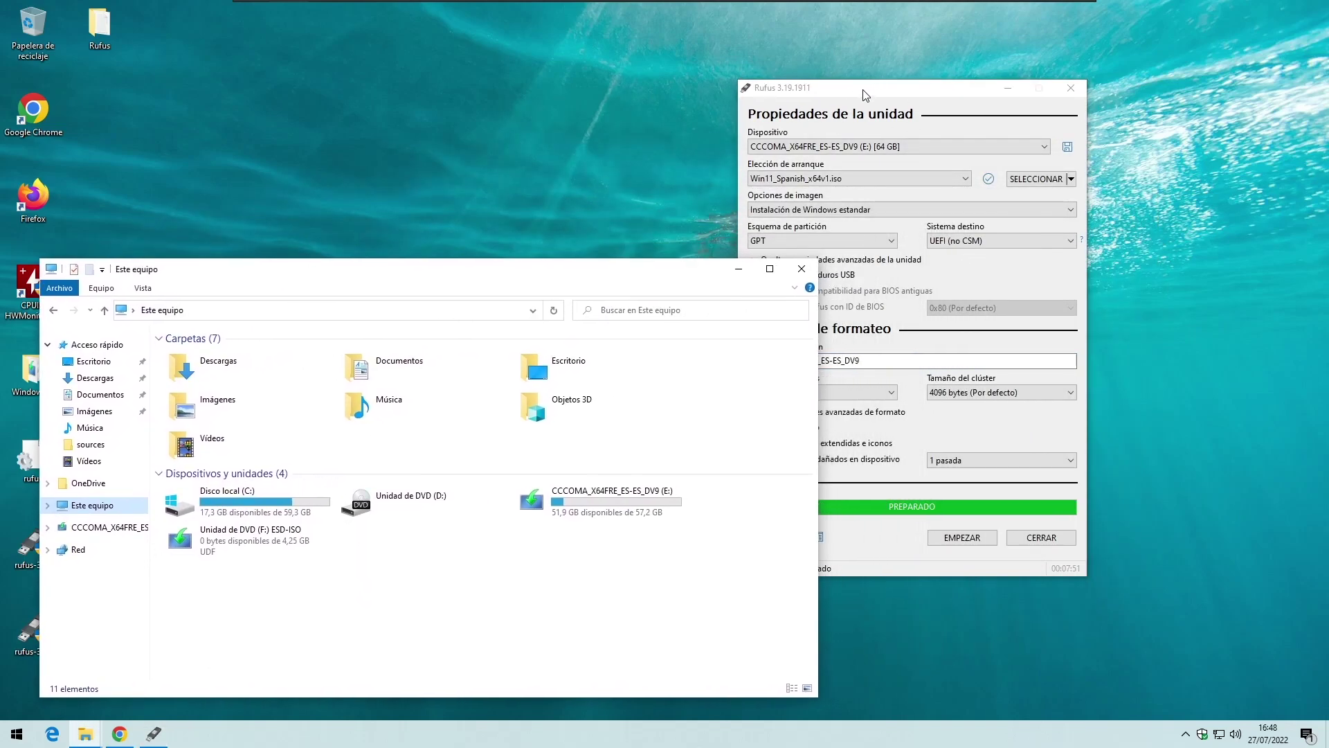
left_click_drag(865, 97, 1034, 53)
left_click(615, 509)
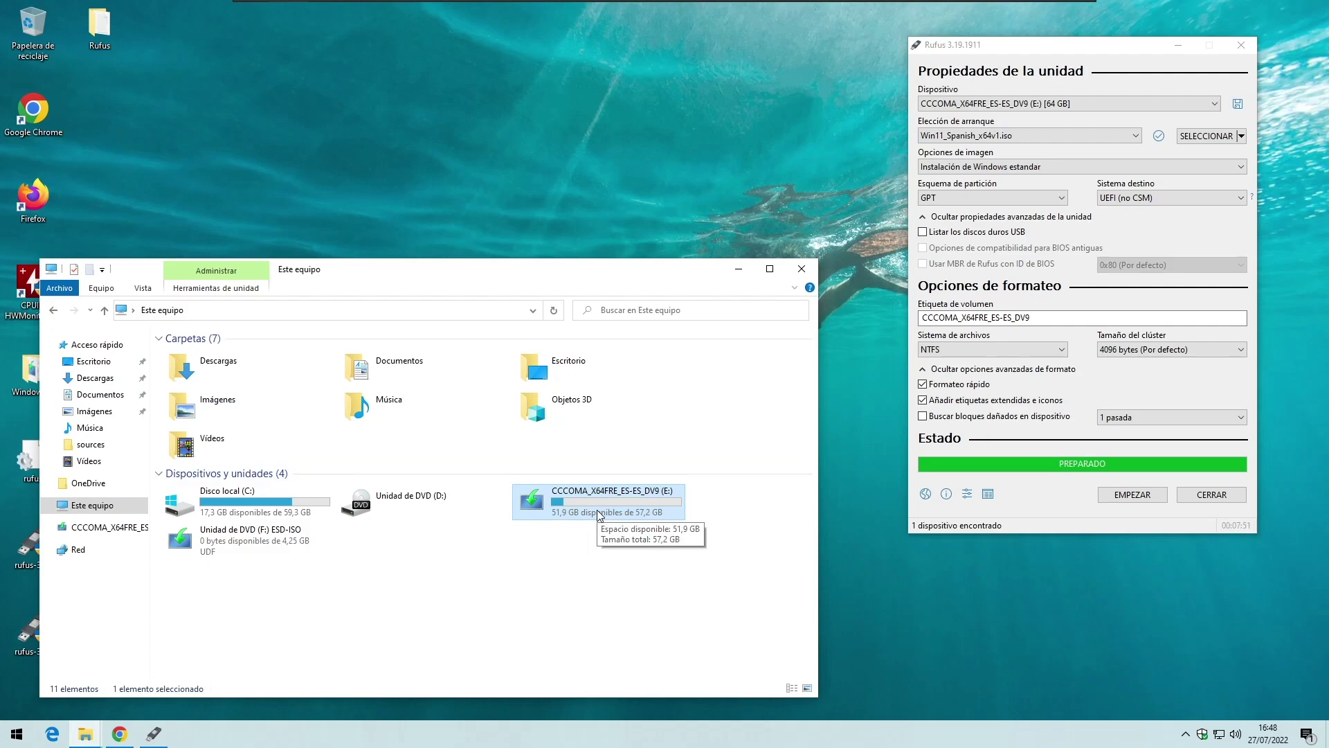
left_click_drag(450, 277, 509, 188)
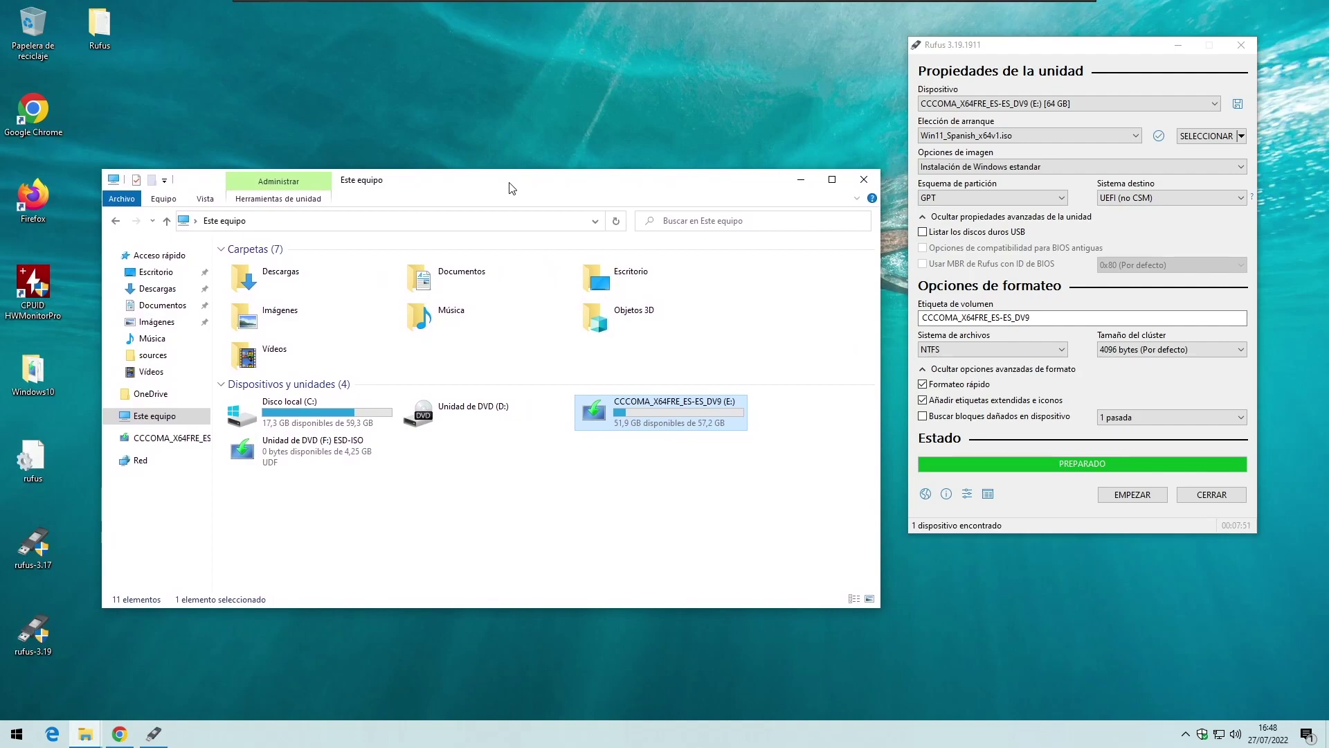
Try to install Windows 11 with setup from the ESD-ISO DVD drive (F:), allowing device changes, and close the installer.
double_click(293, 451)
double_click(251, 370)
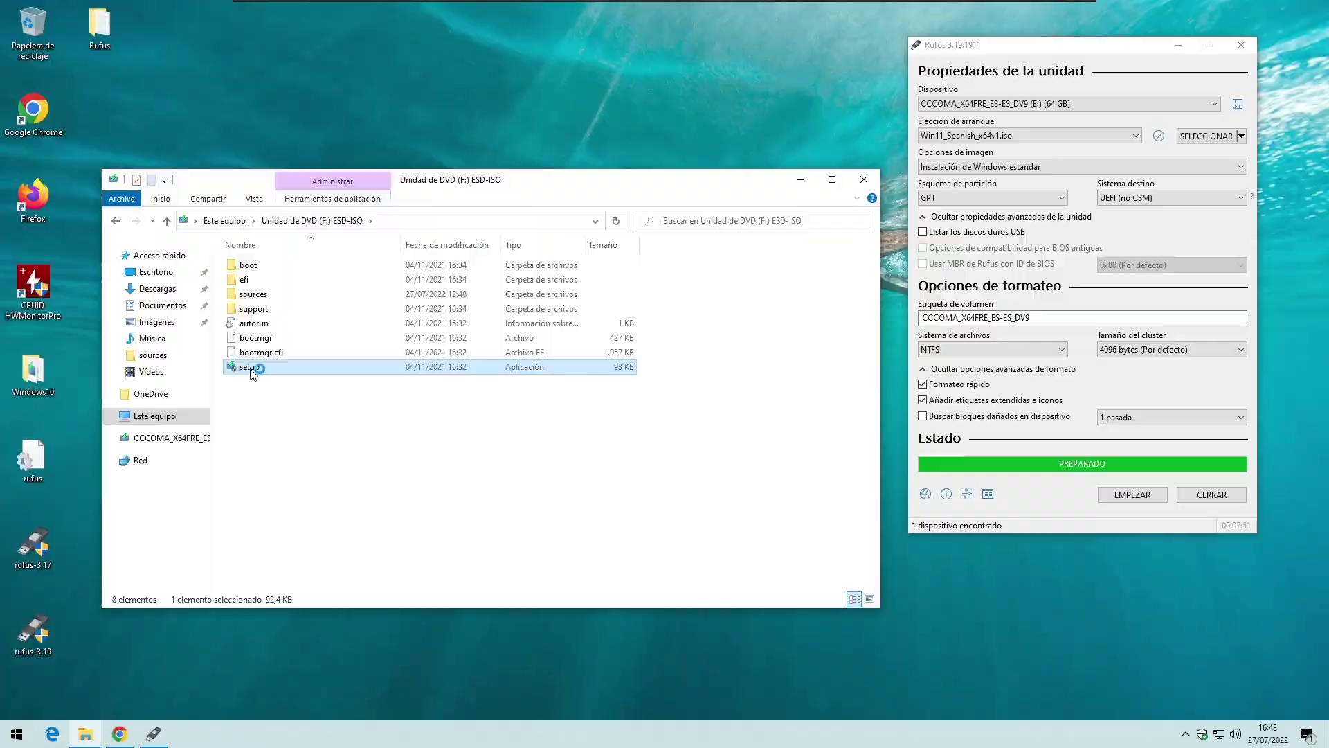
left_click(573, 461)
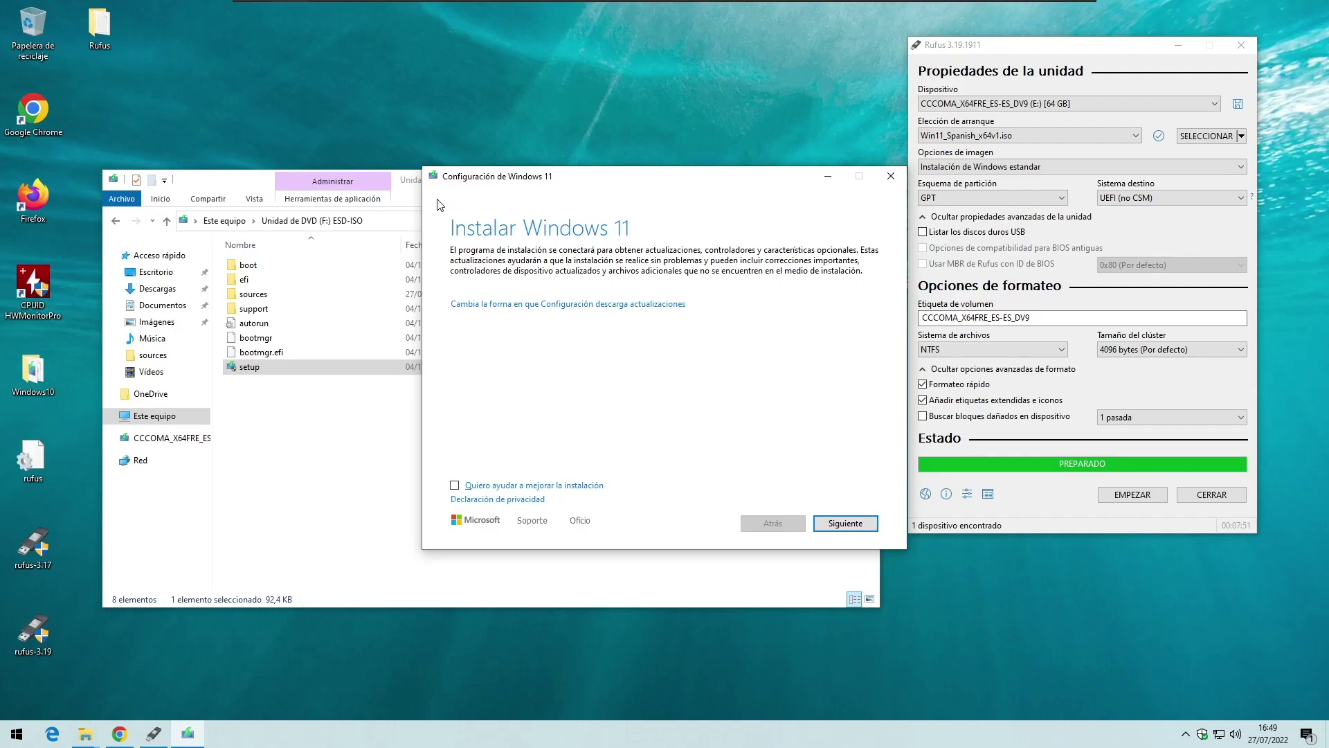
left_click(848, 528)
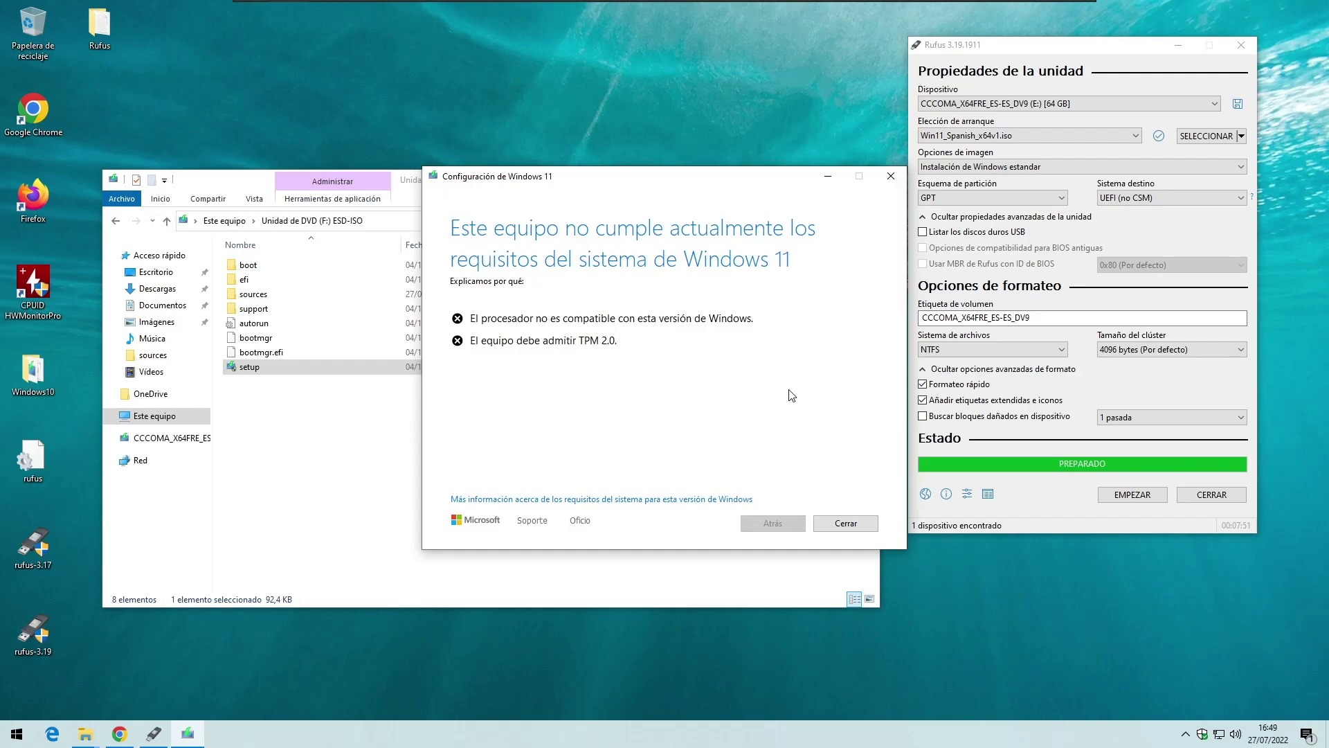
left_click(869, 525)
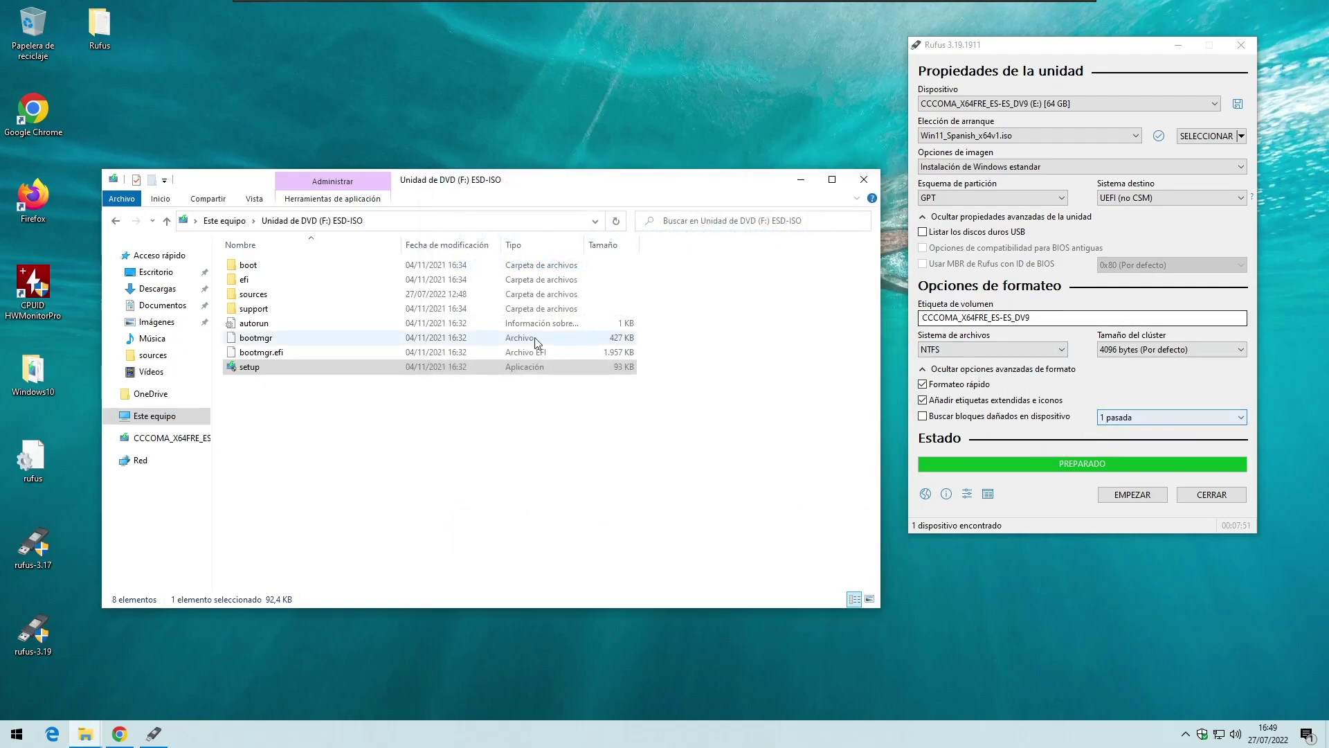
Run setup from the CCCOMA_X64FRE_ES-ES_DV9 (E:) drive and allow it to make changes to the device.
left_click(168, 443)
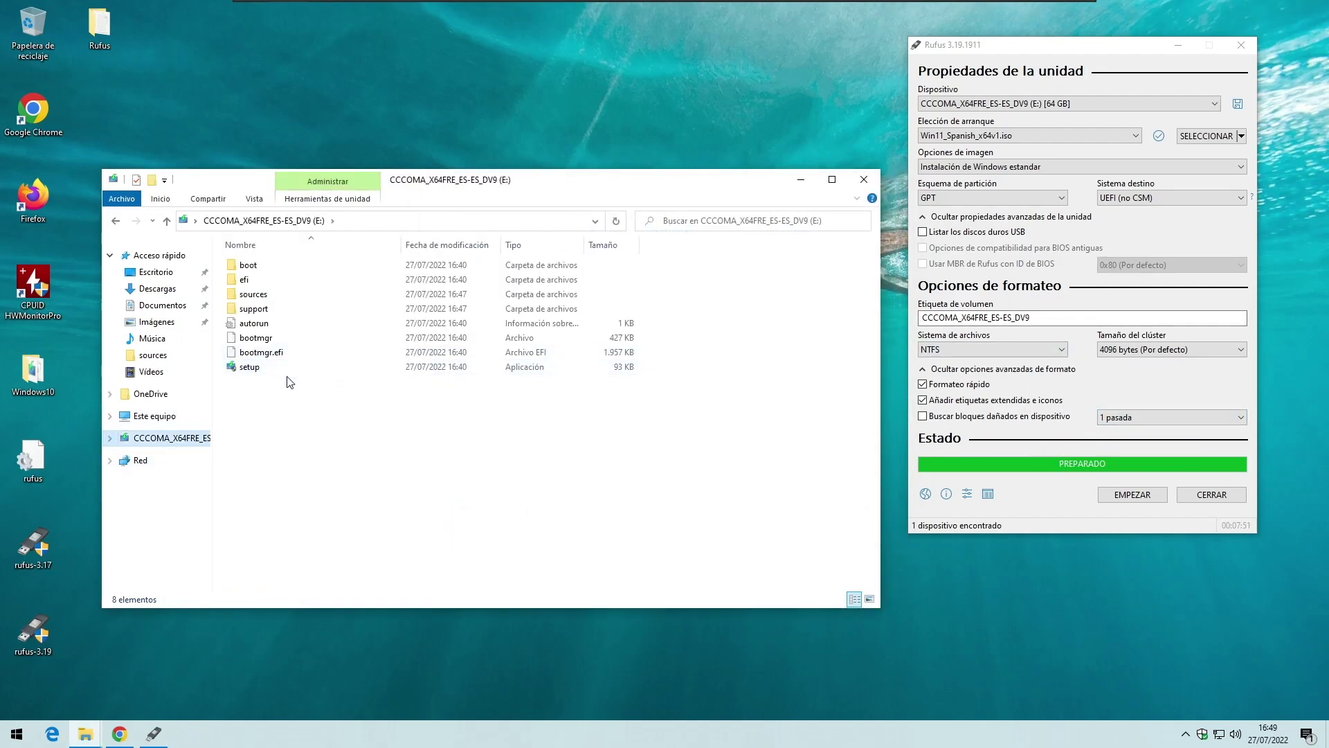
left_click(155, 415)
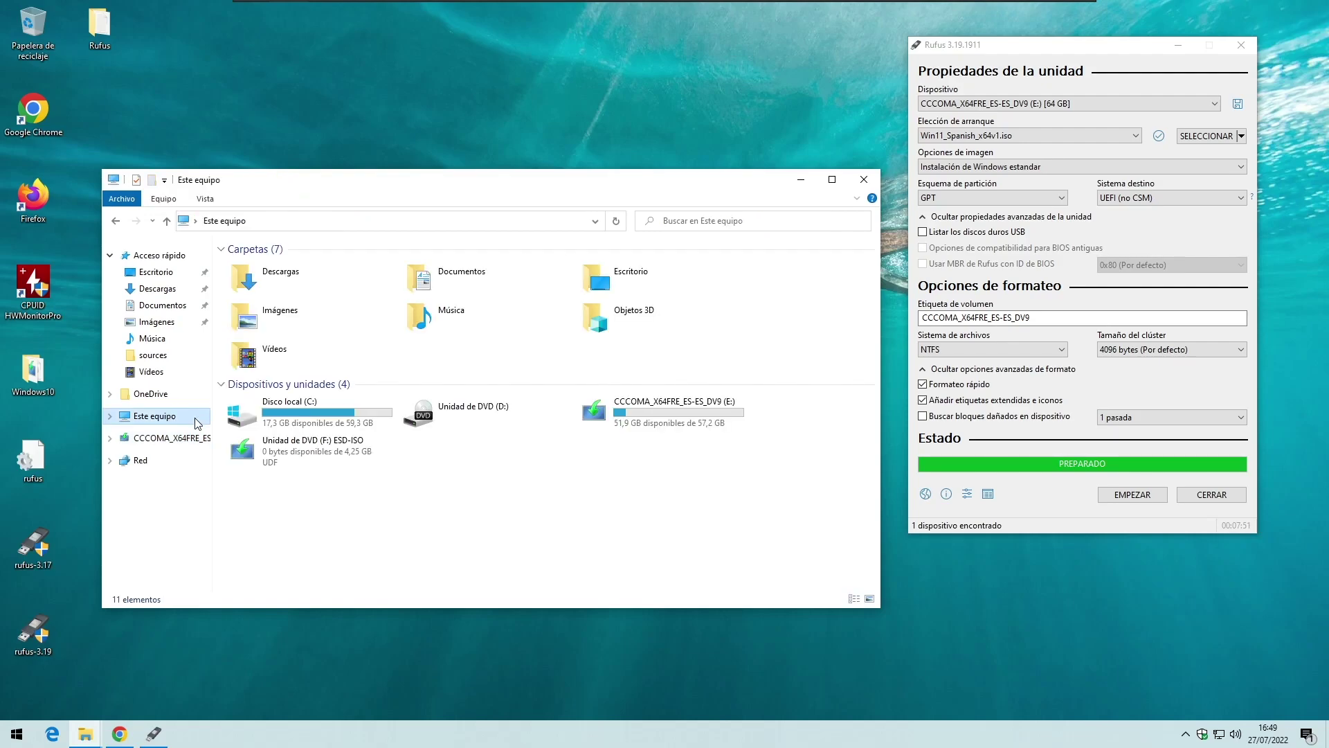
double_click(648, 422)
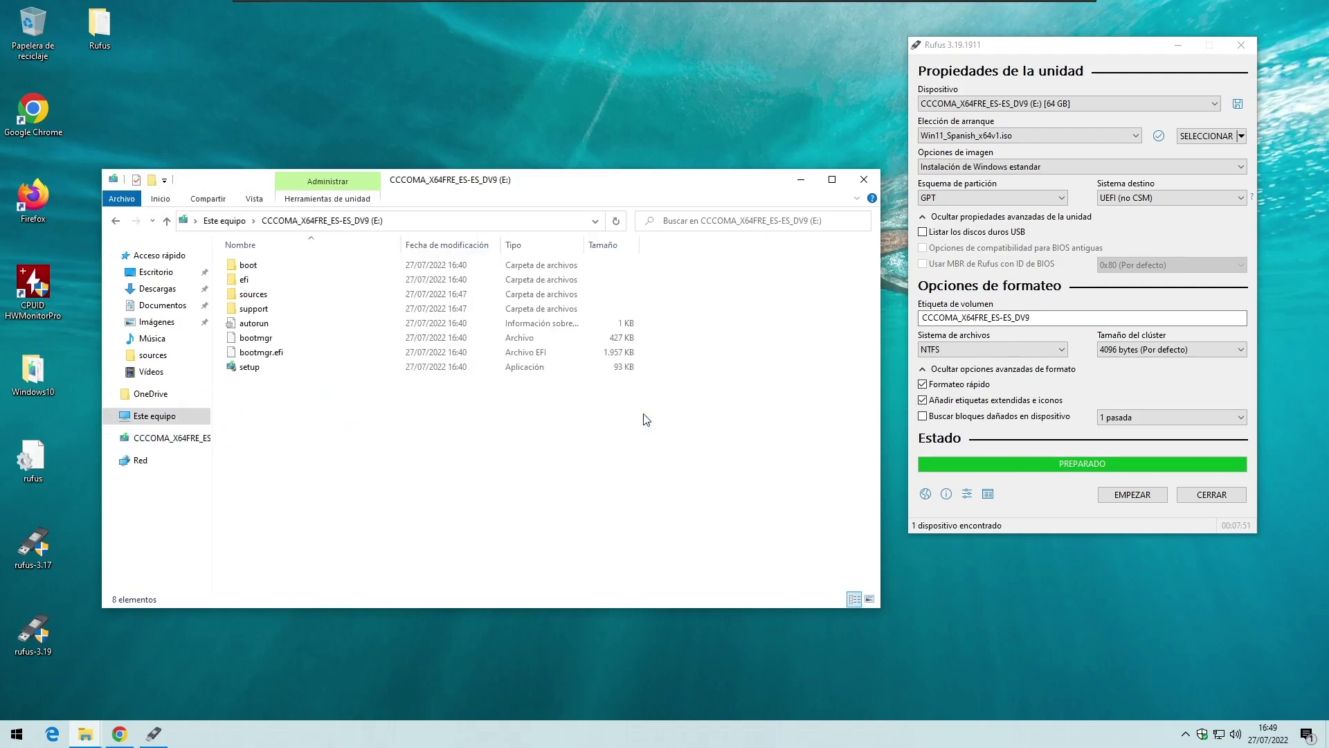
double_click(249, 367)
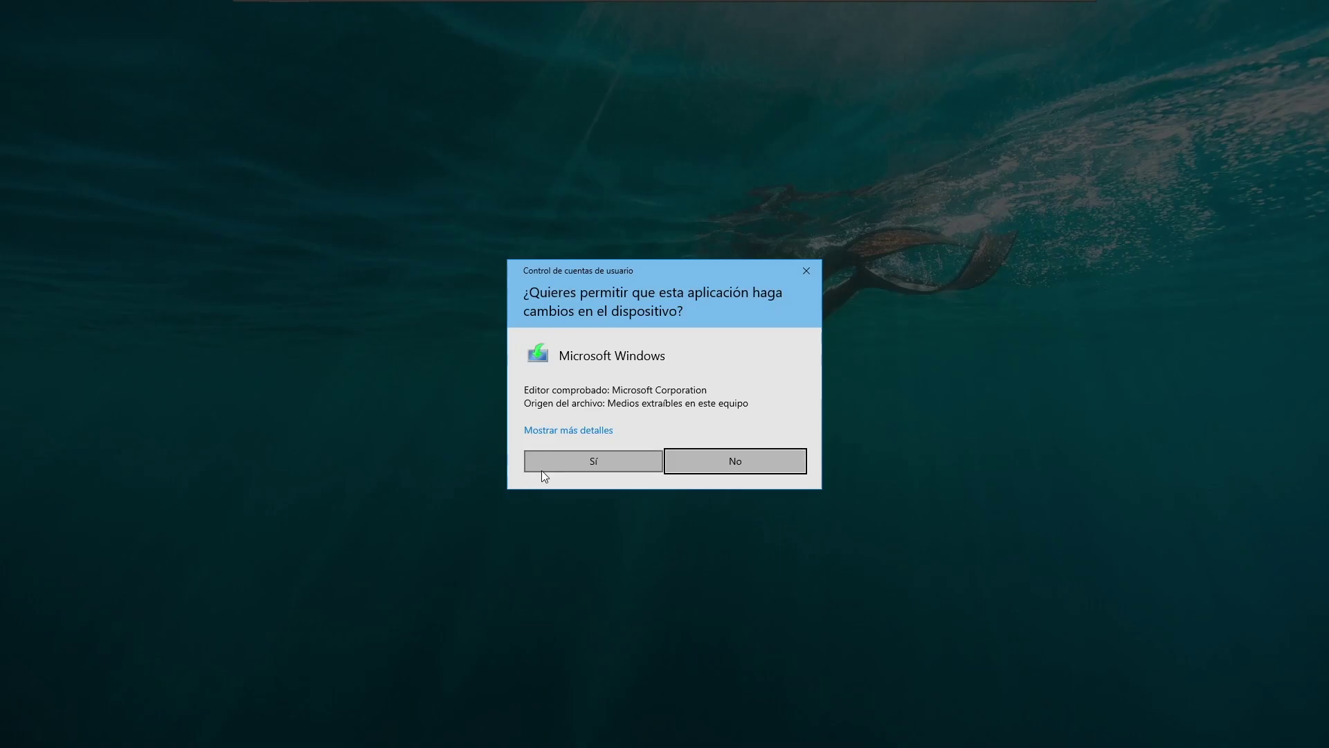
left_click(559, 471)
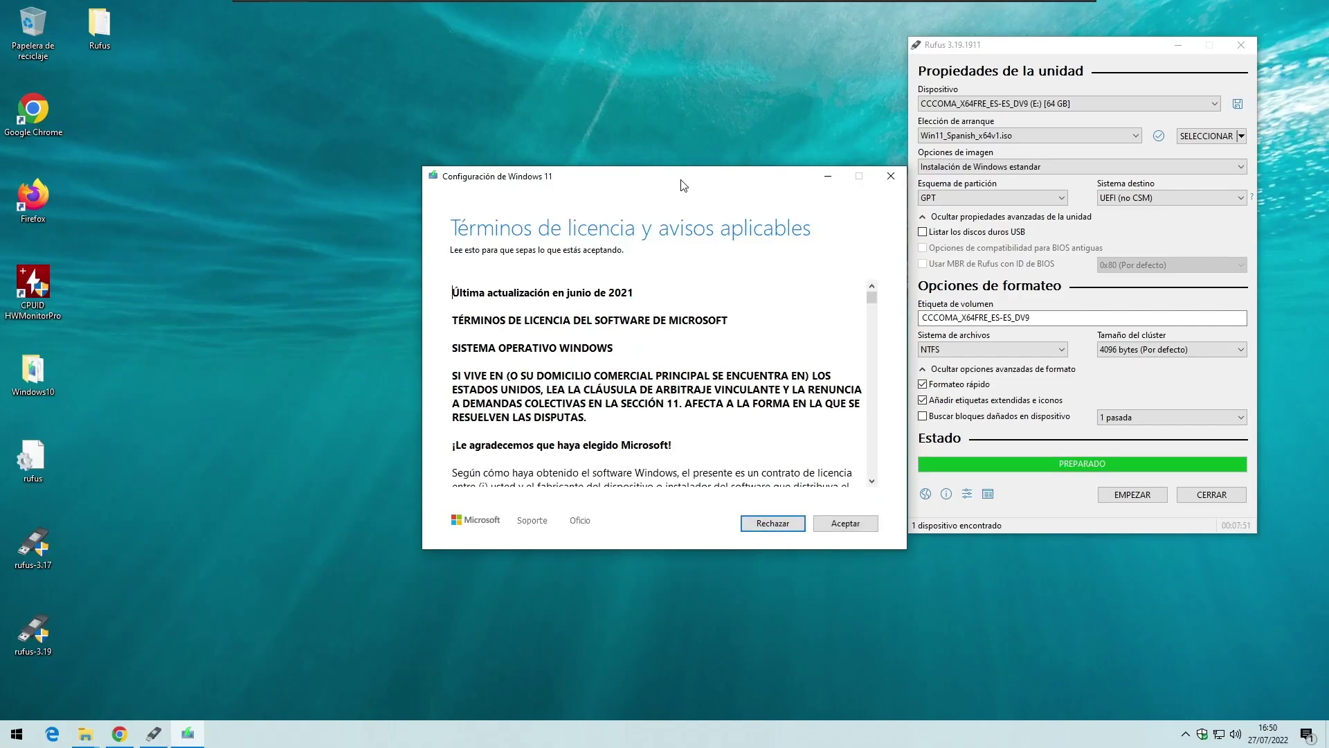
Accept the license terms to examine the options for which files and applications to keep, and go back without installing.
left_click(846, 524)
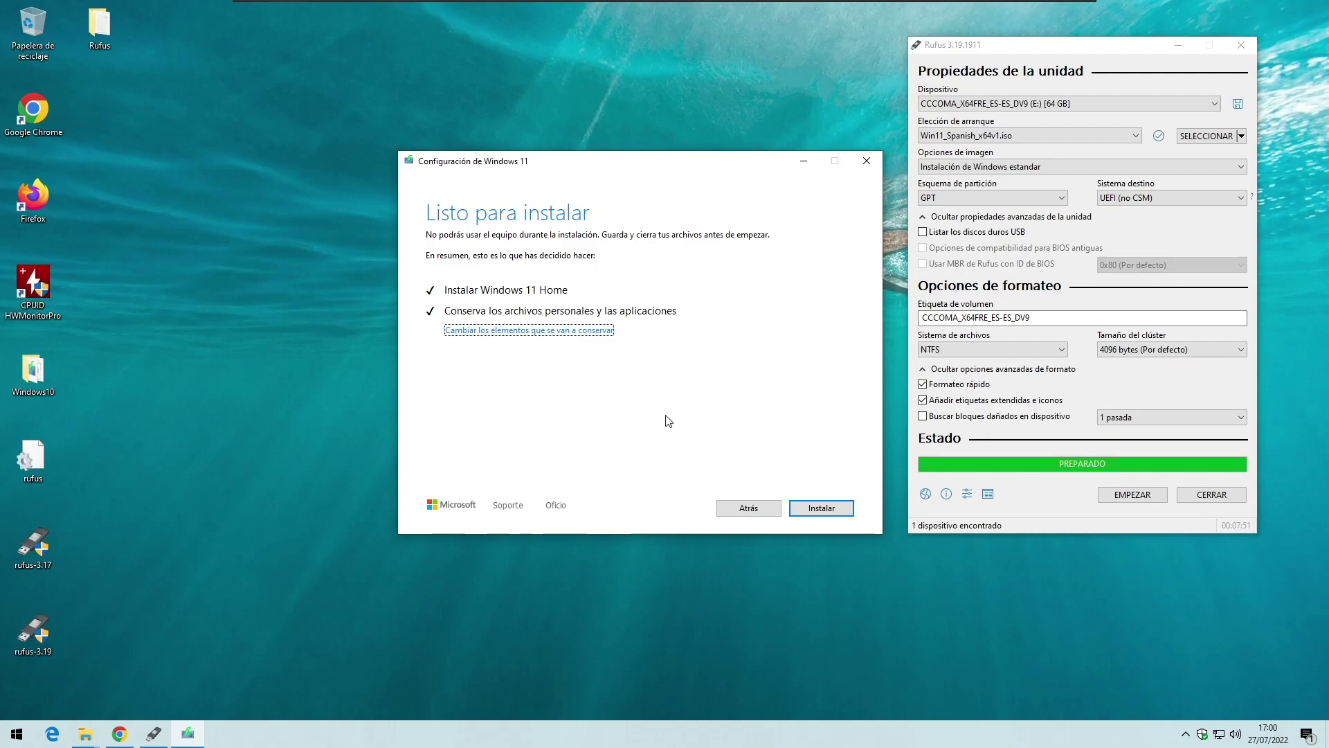
left_click(509, 331)
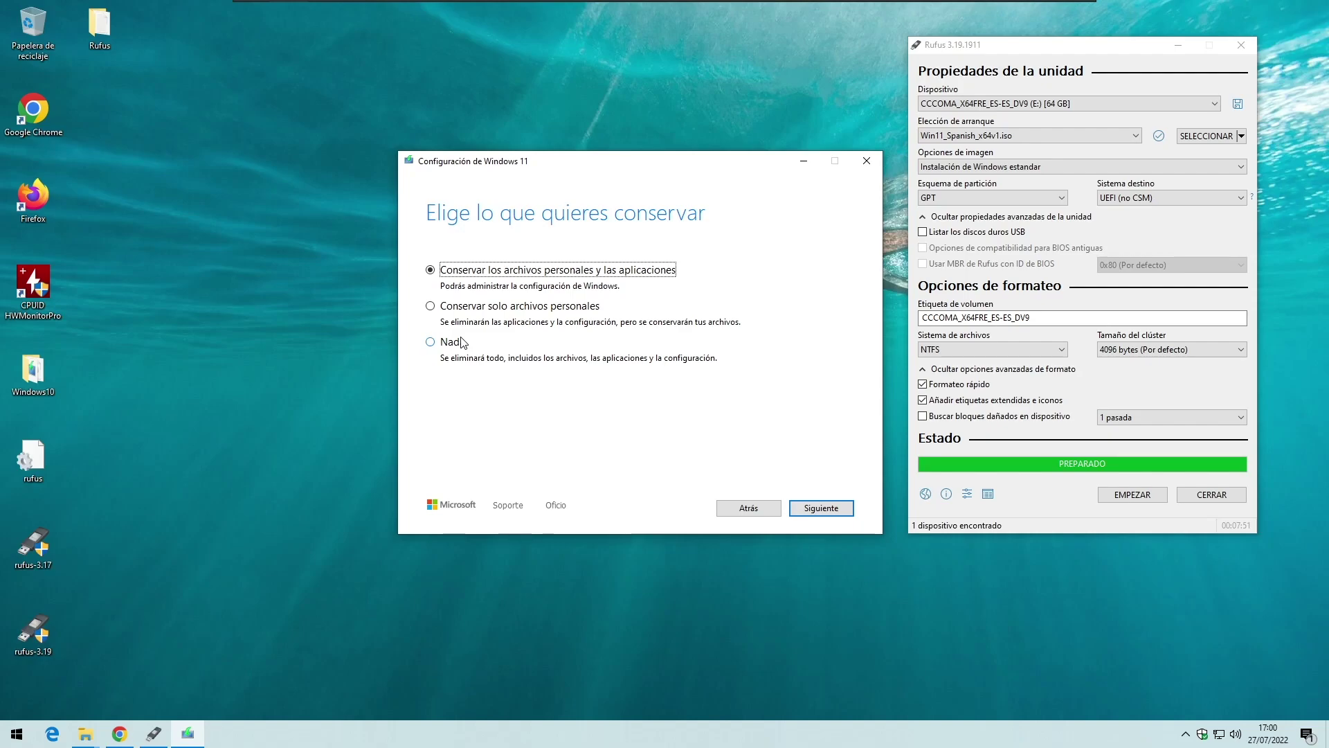
left_click(729, 508)
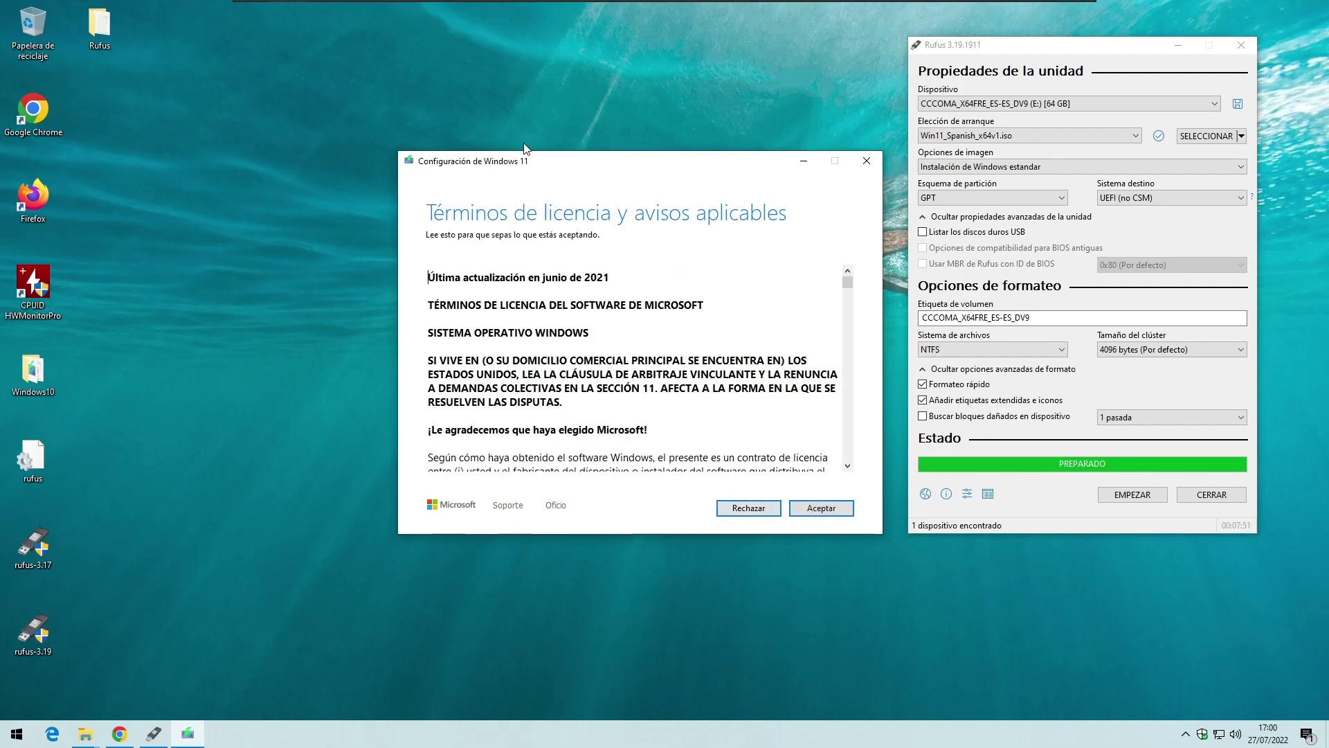